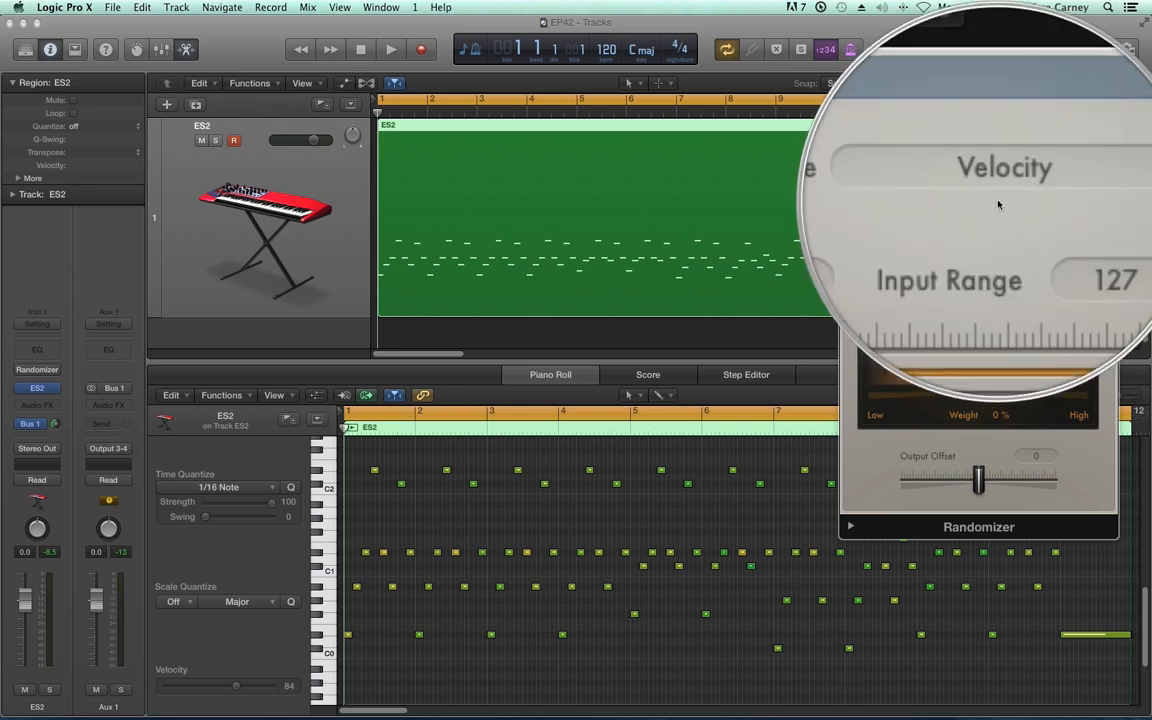
Step: Look through the Randomizer's event types, keep Velocity selected, and close the plug-in window
{"action": "left_click", "coordinate": [1003, 191]}
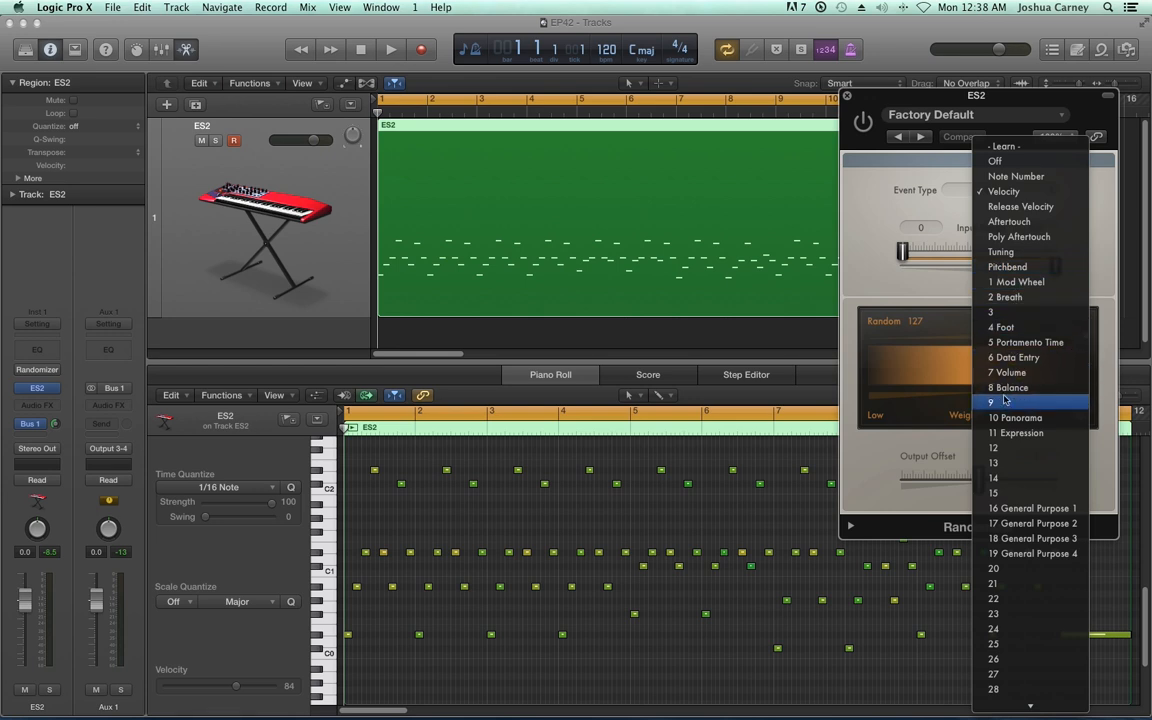
{"action": "scroll", "coordinate": [1003, 375], "scroll_direction": "down", "scroll_amount": 2}
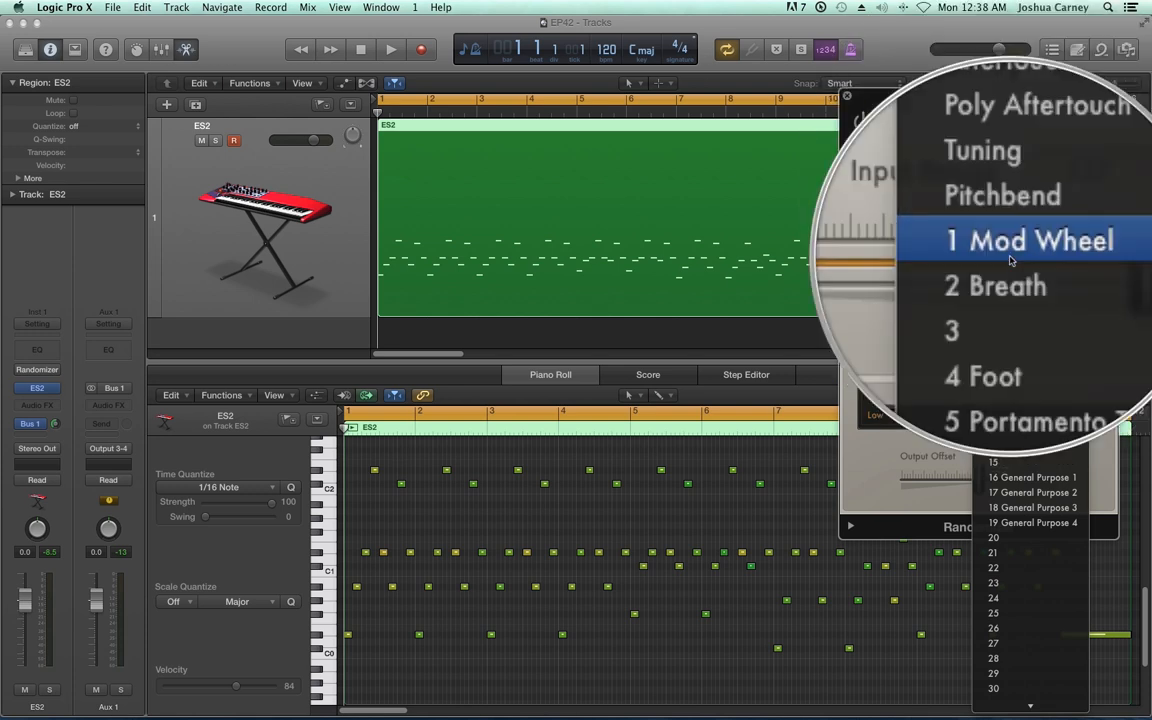
{"action": "left_click", "coordinate": [853, 206]}
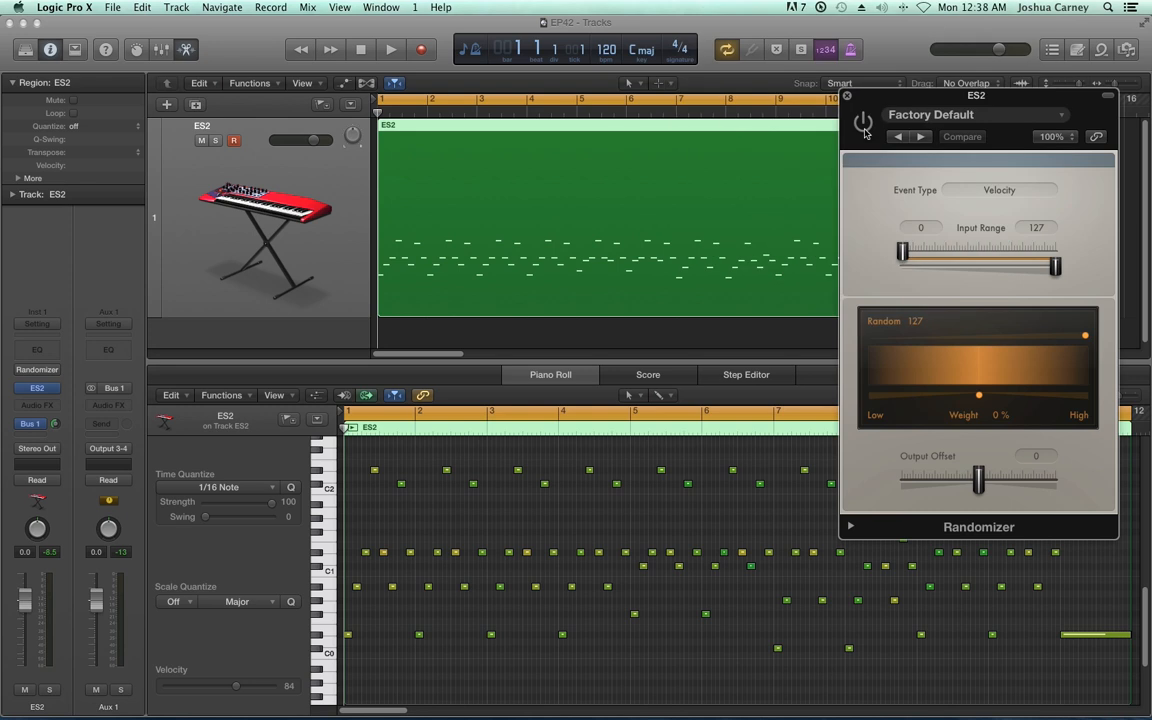
{"action": "left_click", "coordinate": [847, 97]}
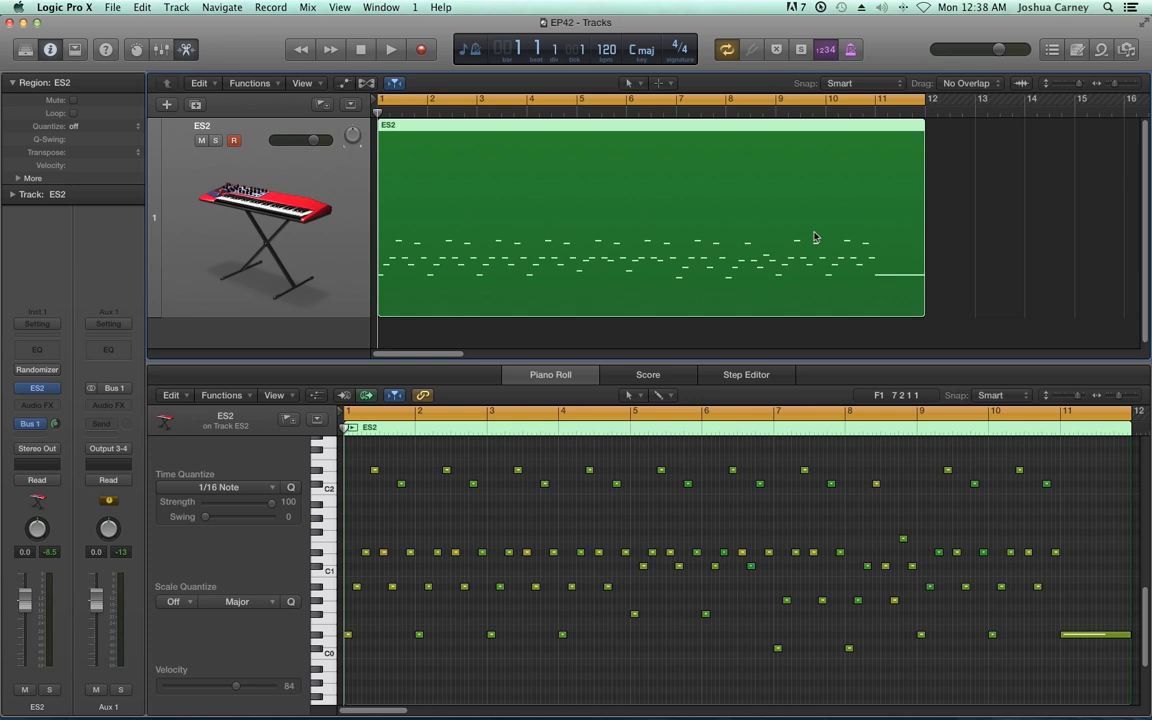
Step: Play back the ES2 region twice to hear it with the Randomizer bypassed
{"action": "key", "text": "space"}
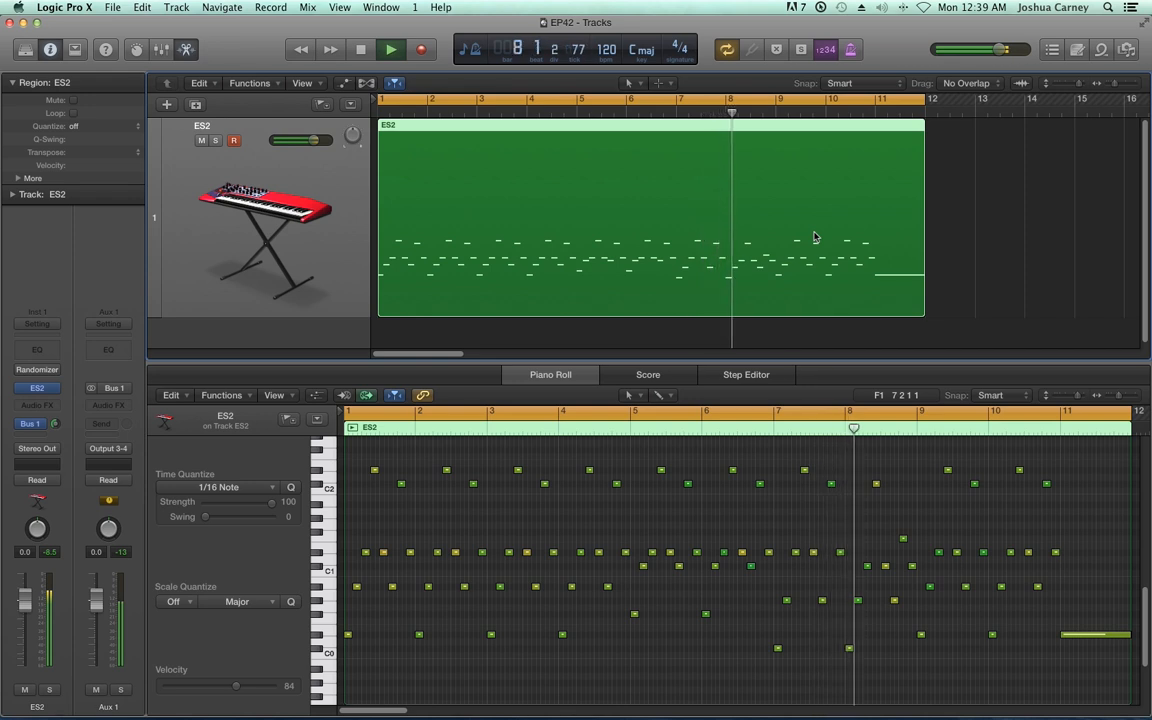
{"action": "key", "text": "space"}
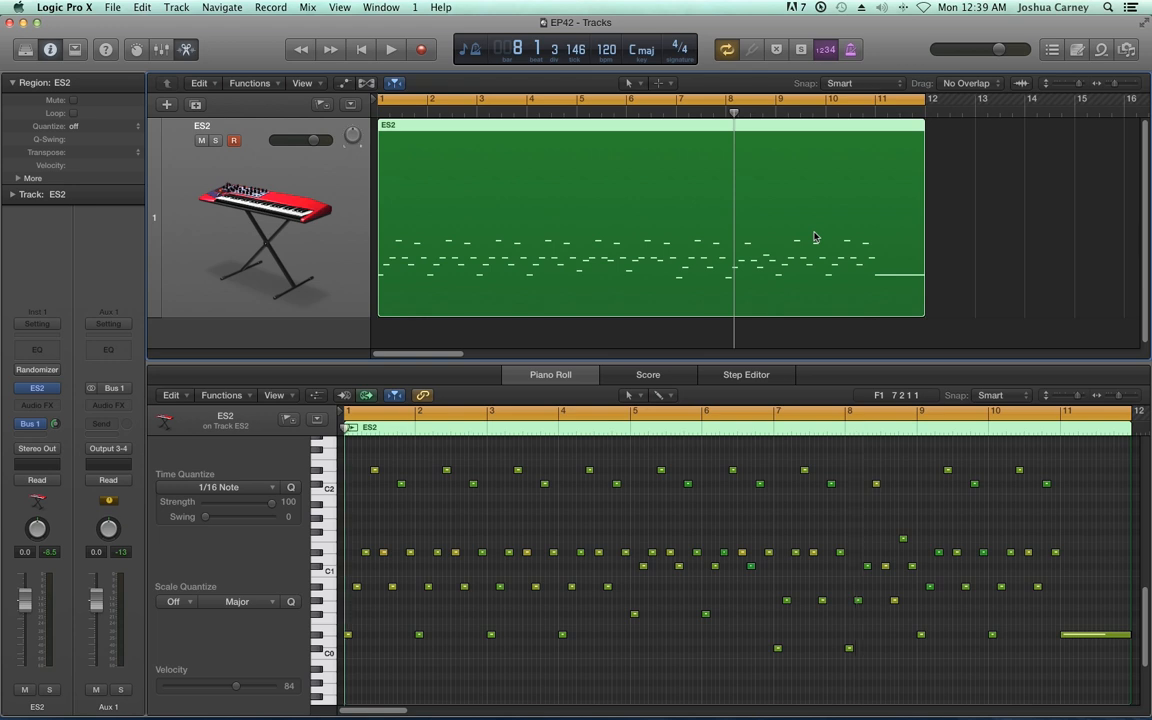
{"action": "key", "text": "space"}
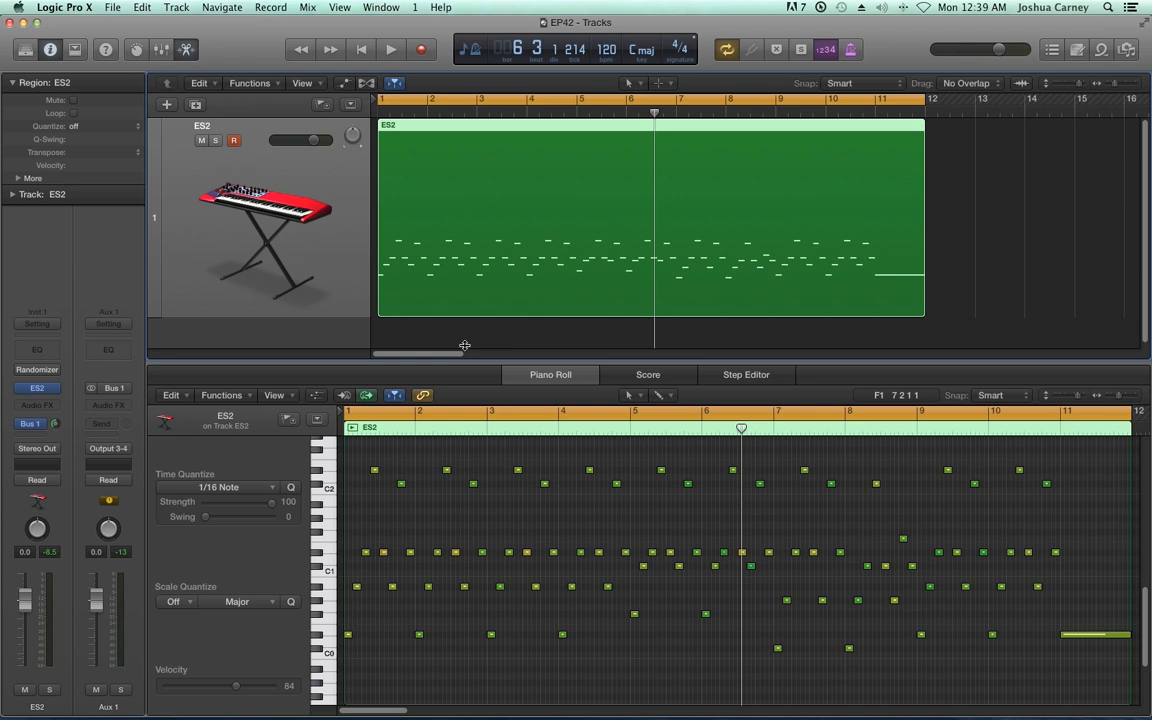
Step: Open the ES2 synth, recall its default setting, and load the Hammer Lead preset from Synth Leads
{"action": "left_click", "coordinate": [44, 389]}
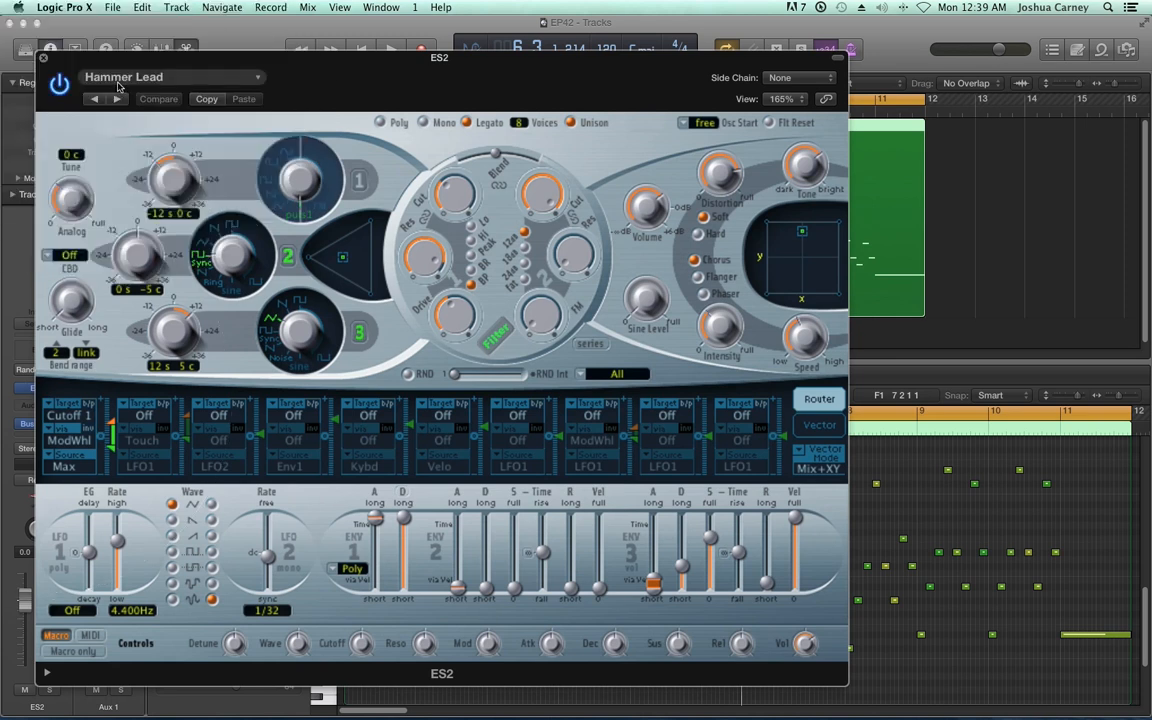
{"action": "left_click", "coordinate": [136, 76]}
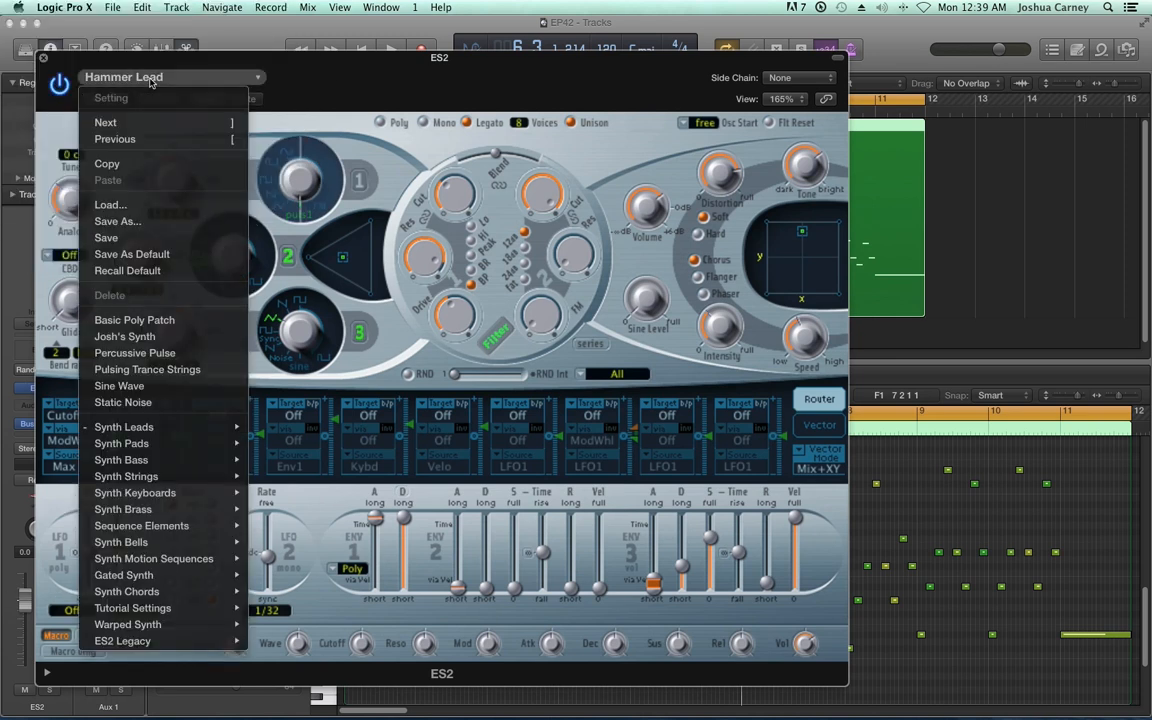
{"action": "left_click", "coordinate": [116, 274]}
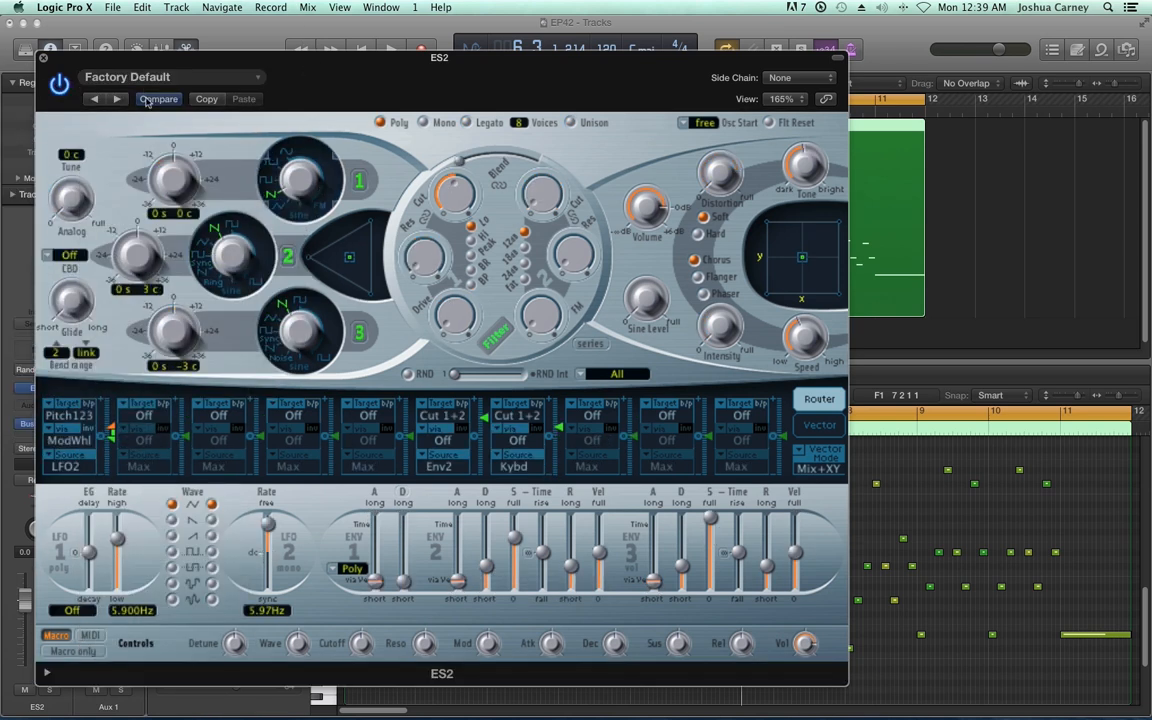
{"action": "left_click", "coordinate": [129, 77]}
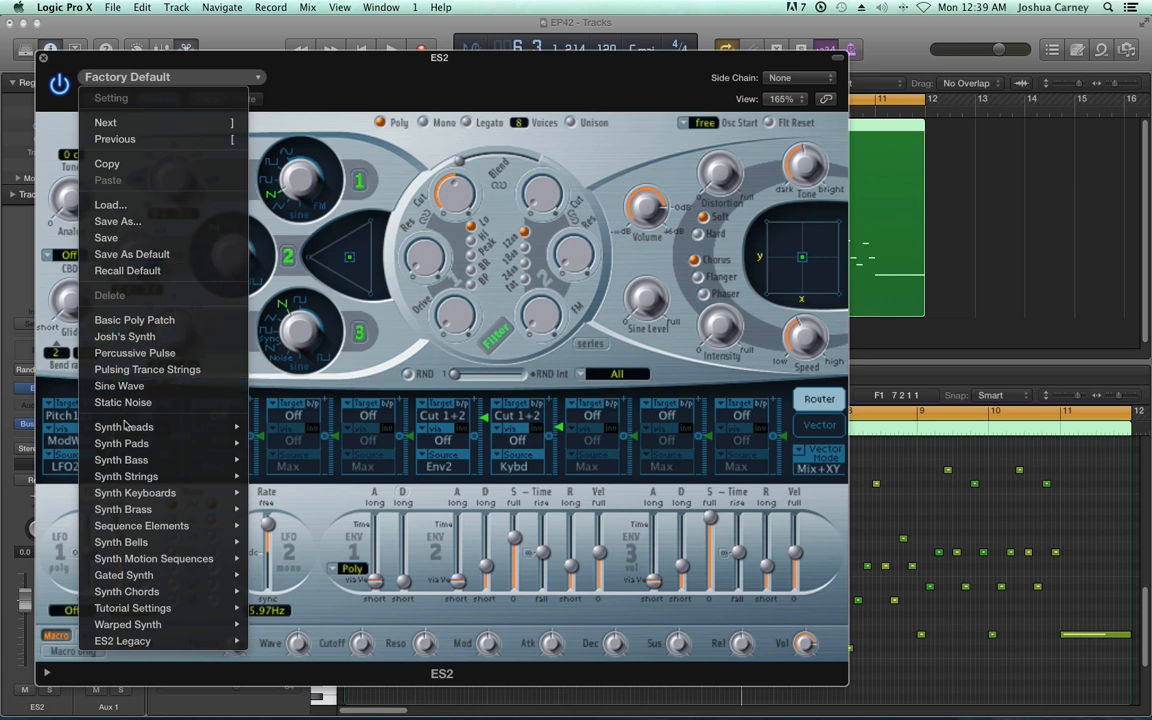
{"action": "mouse_move", "coordinate": [143, 430]}
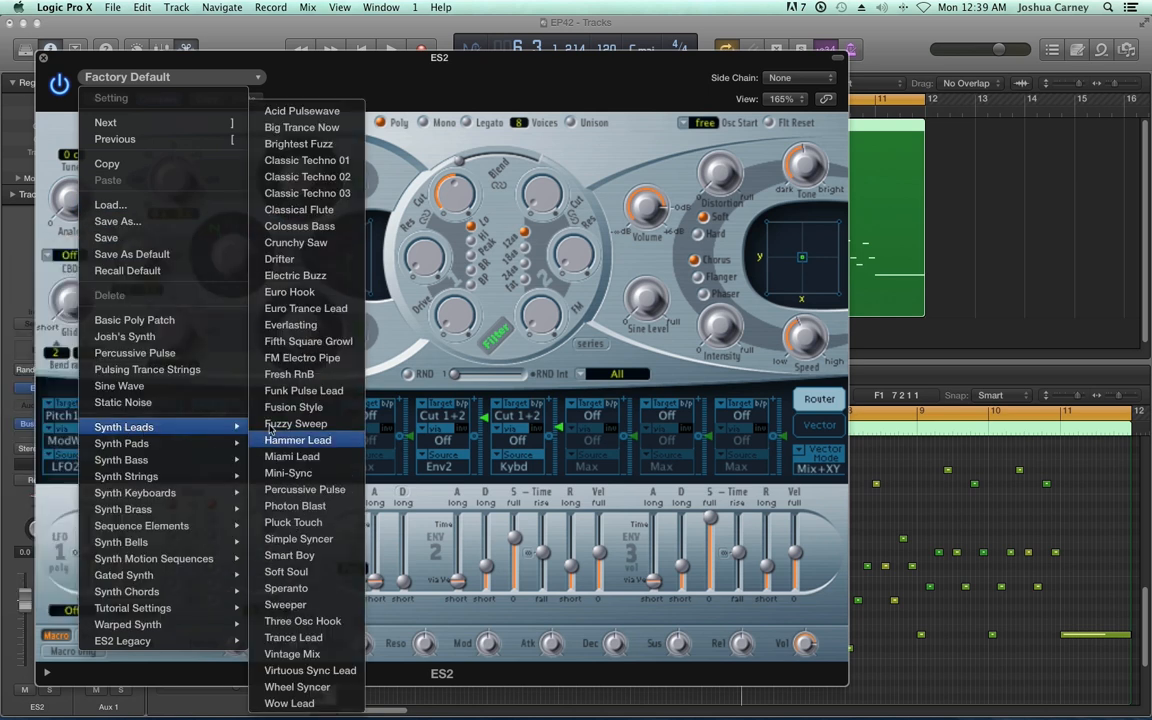
{"action": "left_click", "coordinate": [298, 441]}
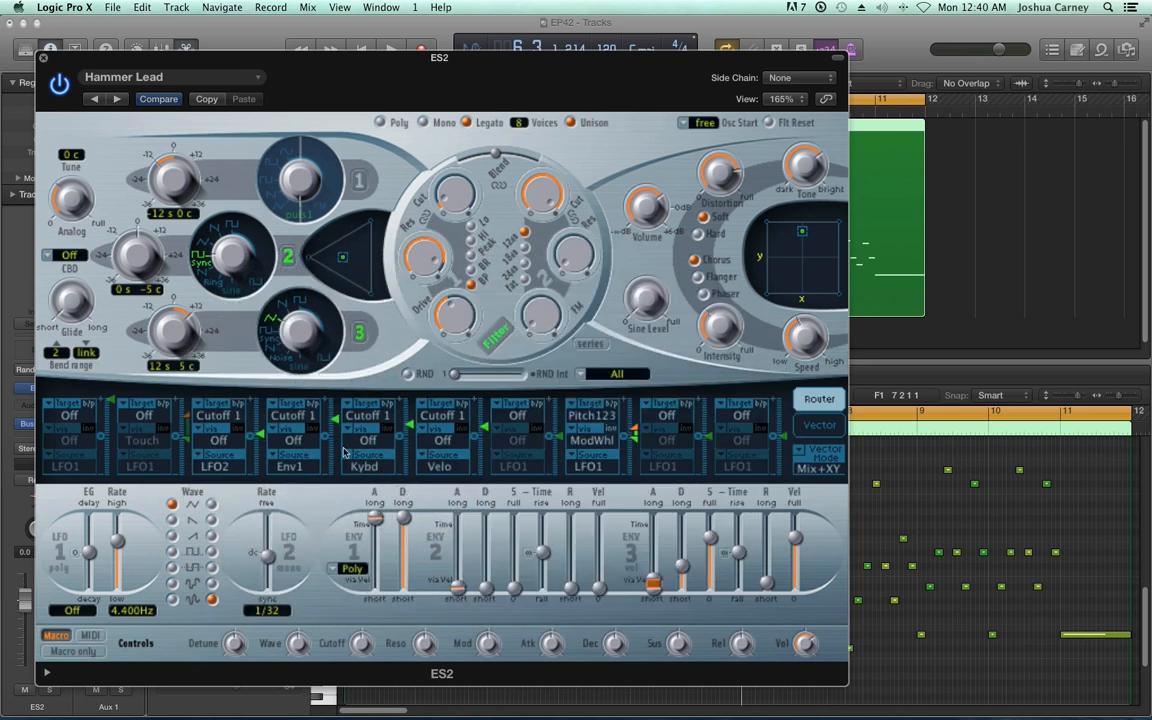
Step: Turn off the modulation targets in ES2 router slots 3, 4, 5, 6 and 8
{"action": "left_click", "coordinate": [216, 415], "text": "alt"}
{"action": "left_click", "coordinate": [305, 416], "text": "alt"}
{"action": "left_click", "coordinate": [368, 415], "text": "alt"}
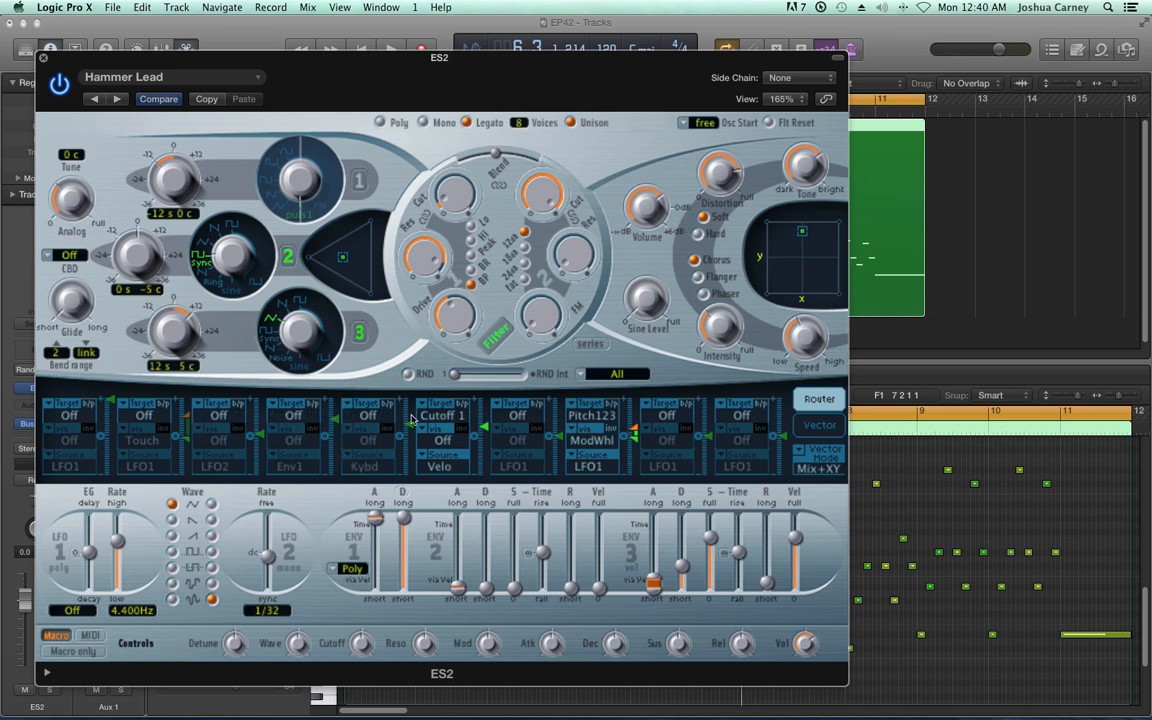
{"action": "left_click", "coordinate": [442, 415], "text": "alt"}
{"action": "left_click", "coordinate": [591, 415], "text": "alt"}
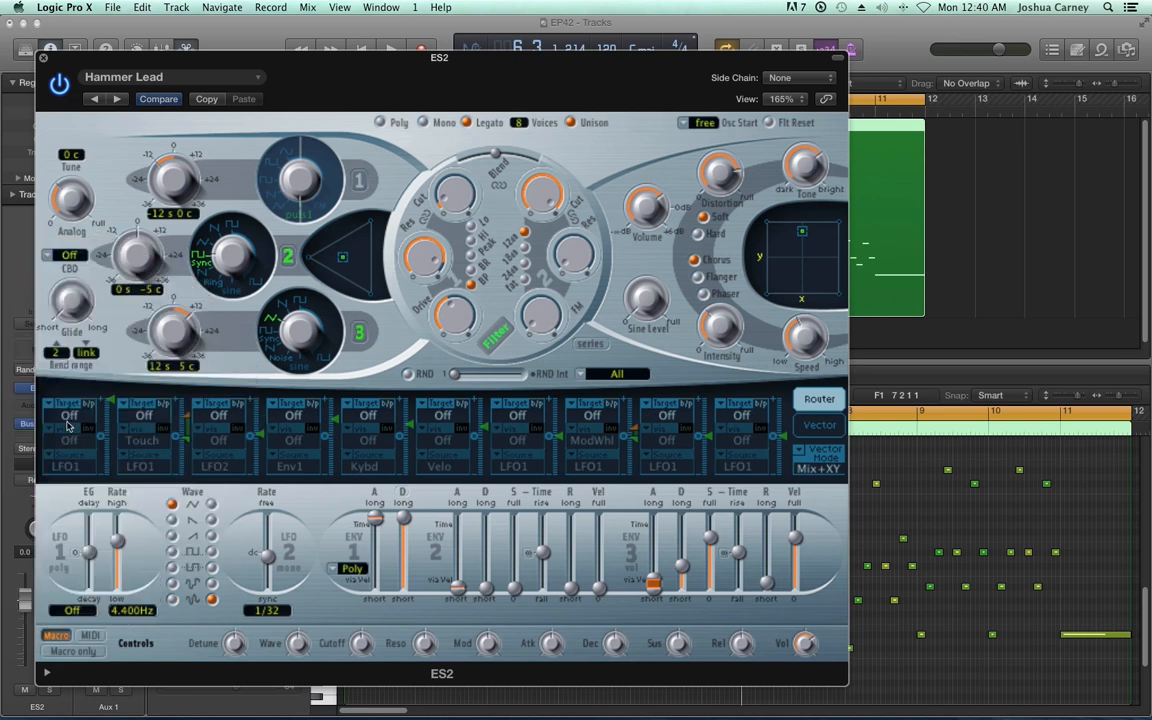
Step: Configure the first ES2 router slot with target Cutoff 1, via ModWhl and source Max
{"action": "left_click", "coordinate": [140, 415]}
{"action": "mouse_move", "coordinate": [70, 708]}
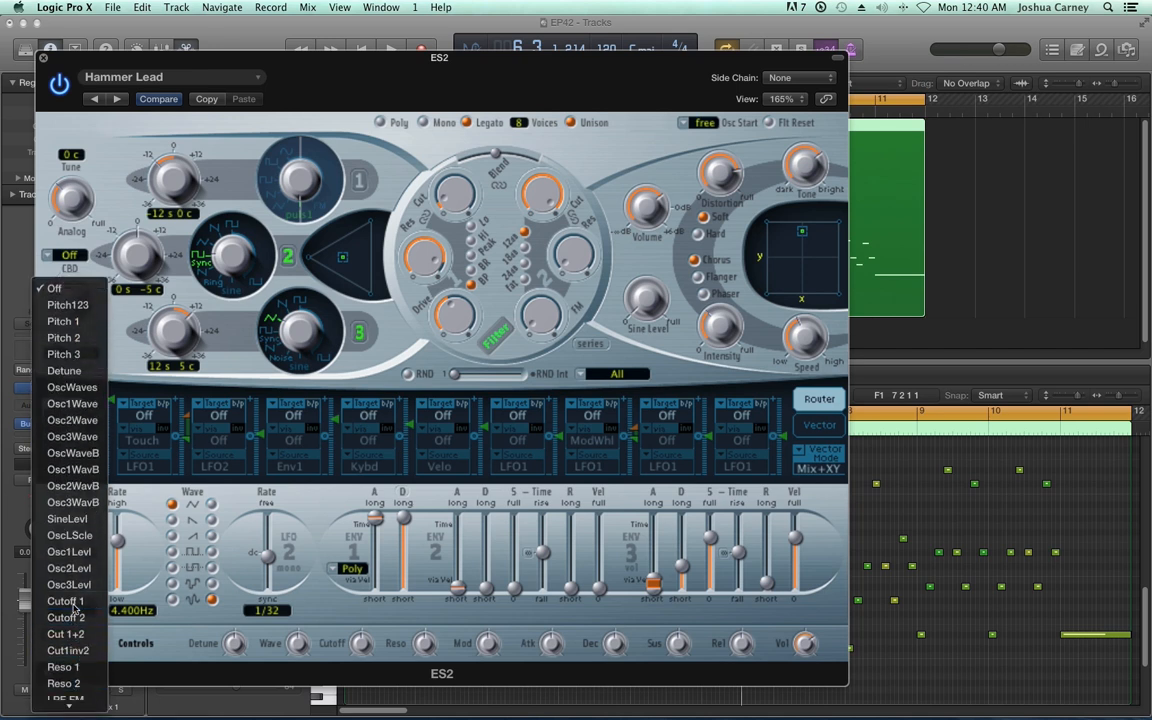
{"action": "left_click", "coordinate": [72, 601]}
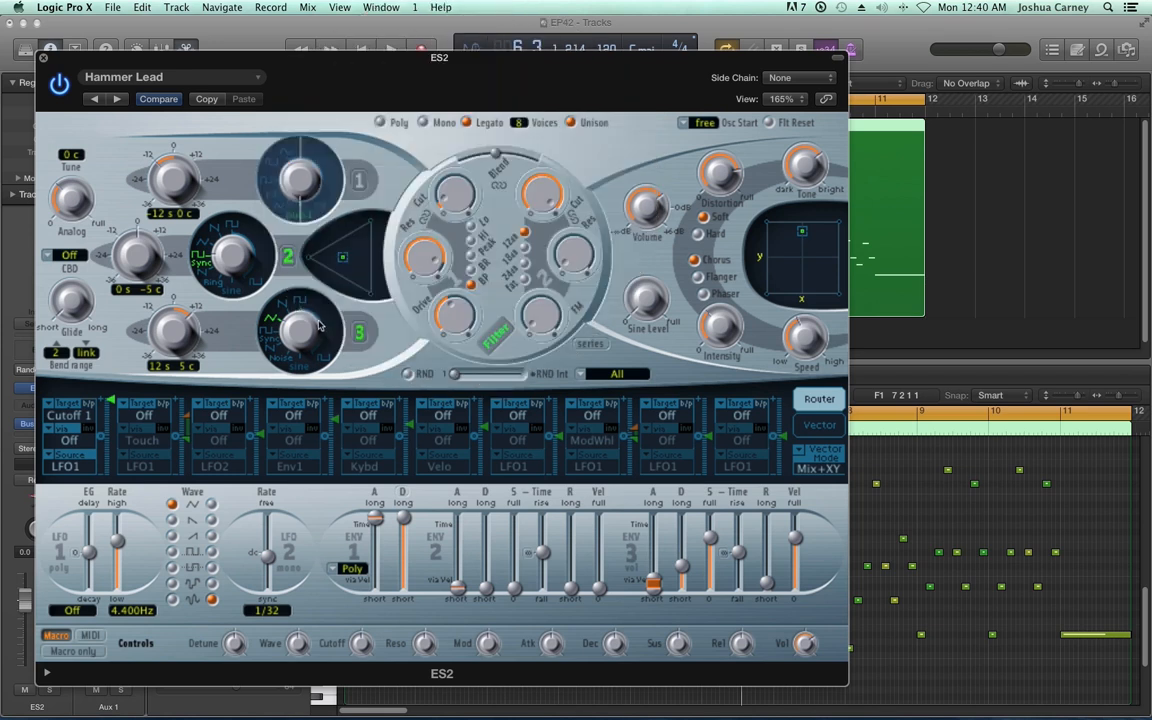
{"action": "left_click", "coordinate": [62, 440]}
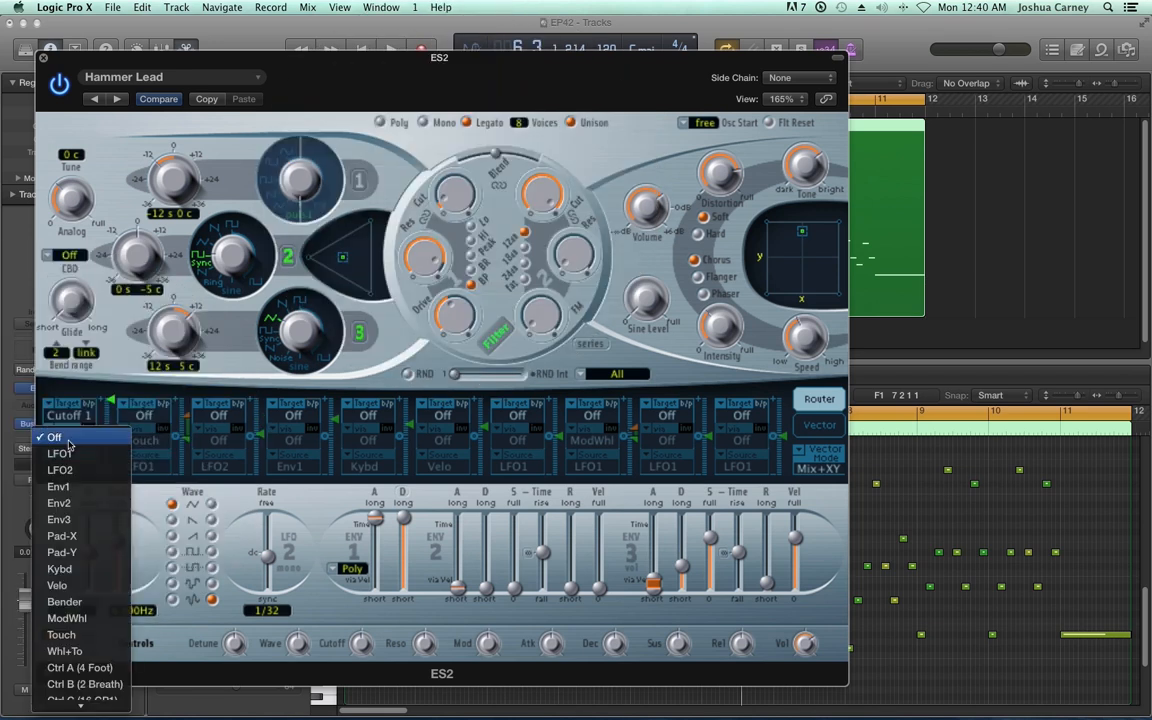
{"action": "left_click", "coordinate": [73, 615]}
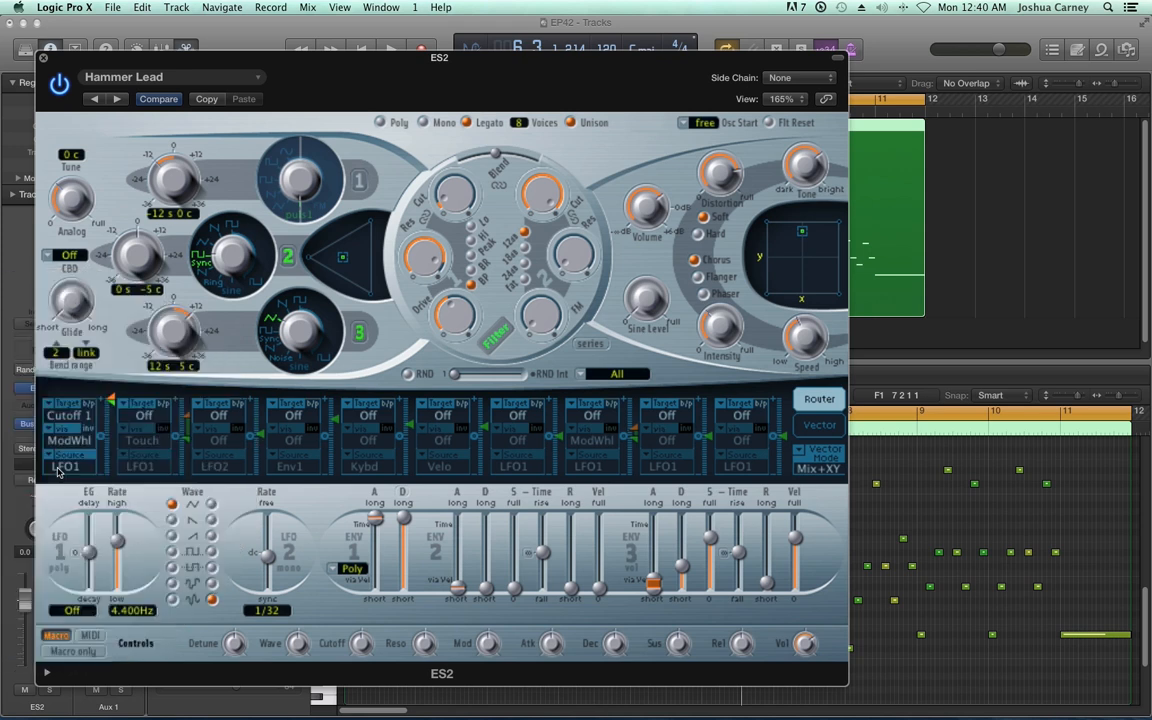
{"action": "left_click", "coordinate": [58, 467]}
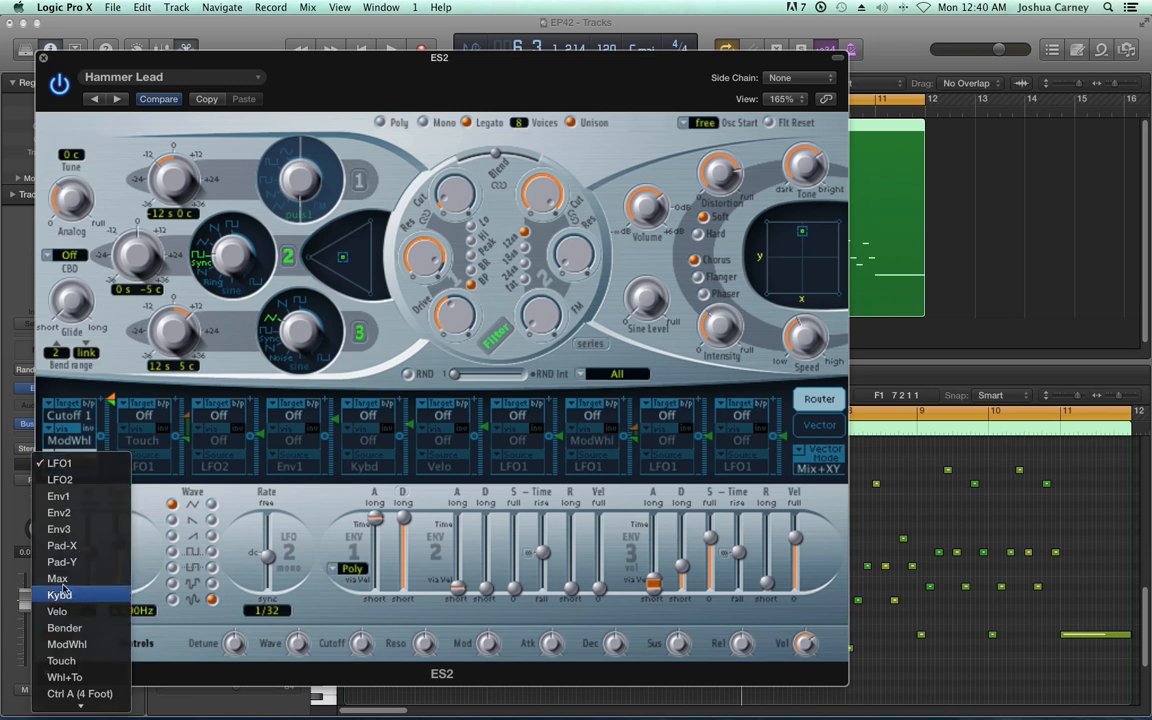
{"action": "left_click", "coordinate": [60, 579]}
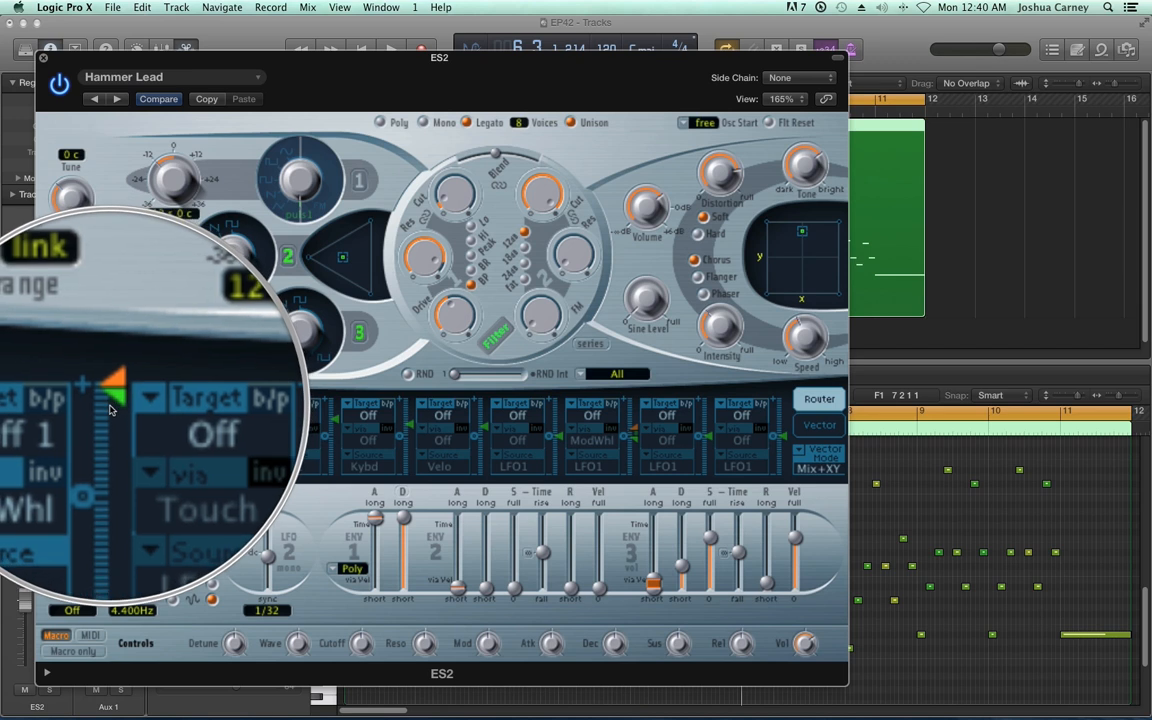
Step: Widen the first router slot's modulation range, raise filter 1's cutoff with envelope 3's velocity at full, and close the synth
{"action": "left_click", "coordinate": [100, 440]}
{"action": "left_click_drag", "start_coordinate": [112, 437], "coordinate": [112, 463]}
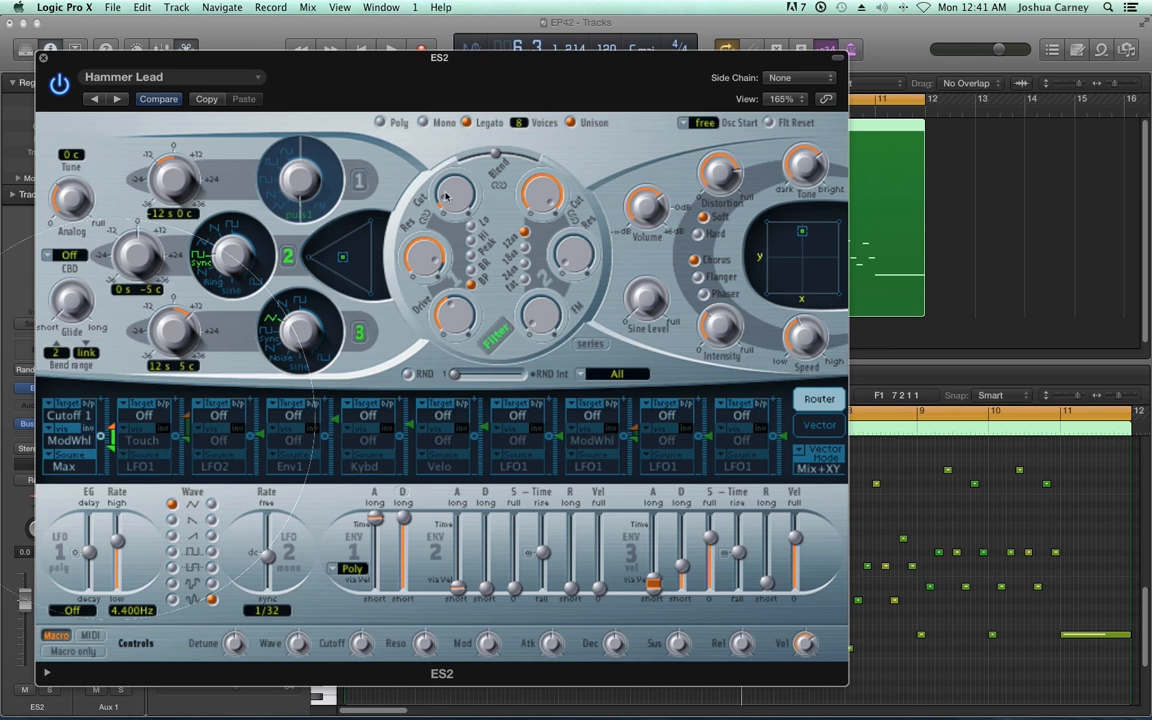
{"action": "left_click_drag", "start_coordinate": [446, 196], "coordinate": [464, 138]}
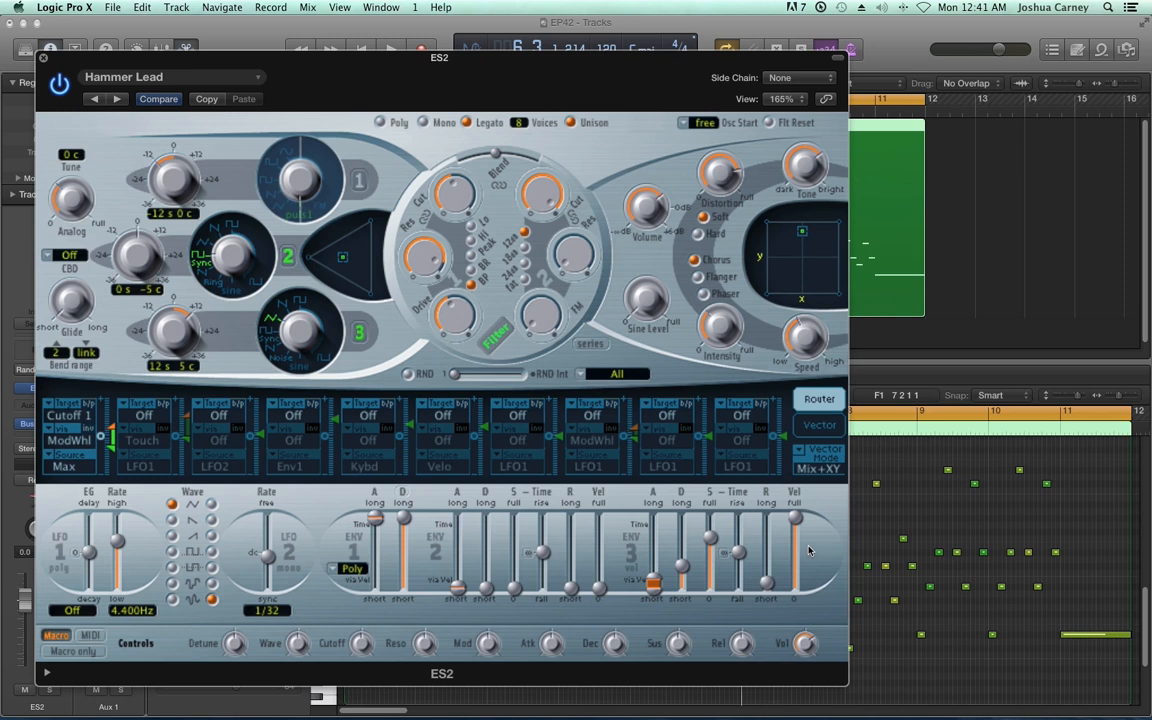
{"action": "left_click", "coordinate": [43, 60]}
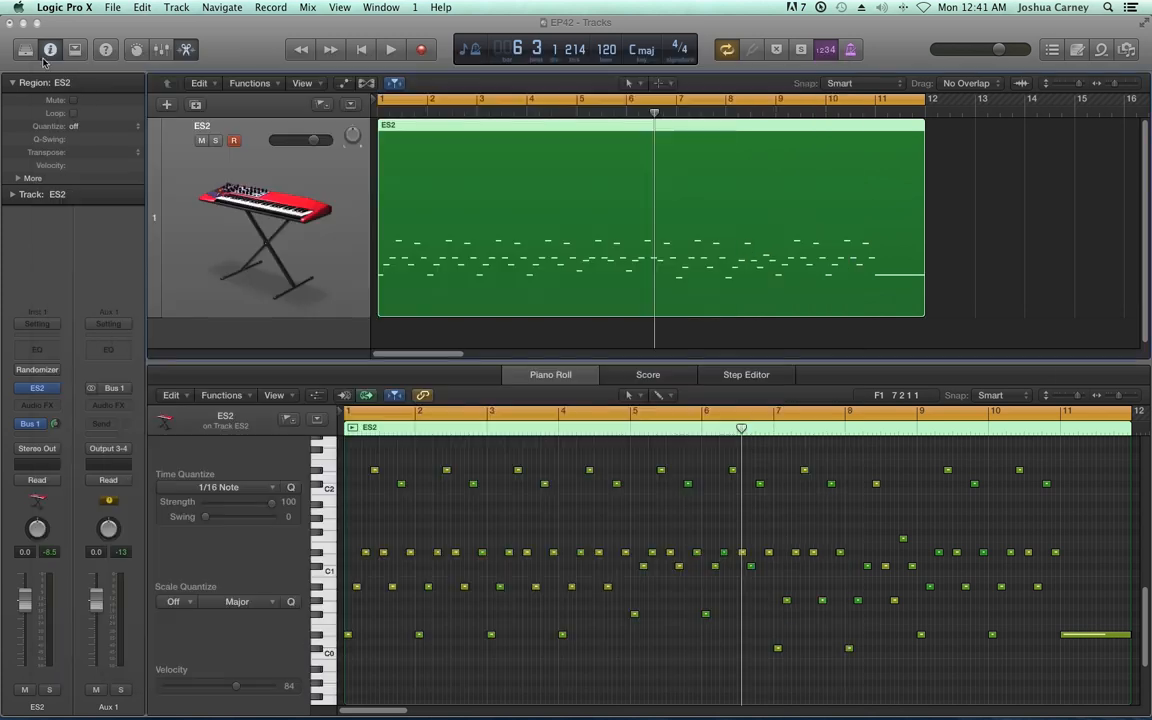
Step: Play the ES2 region from the start, stop, deselect the region, and return the playhead to bar 1
{"action": "key", "text": "Return"}
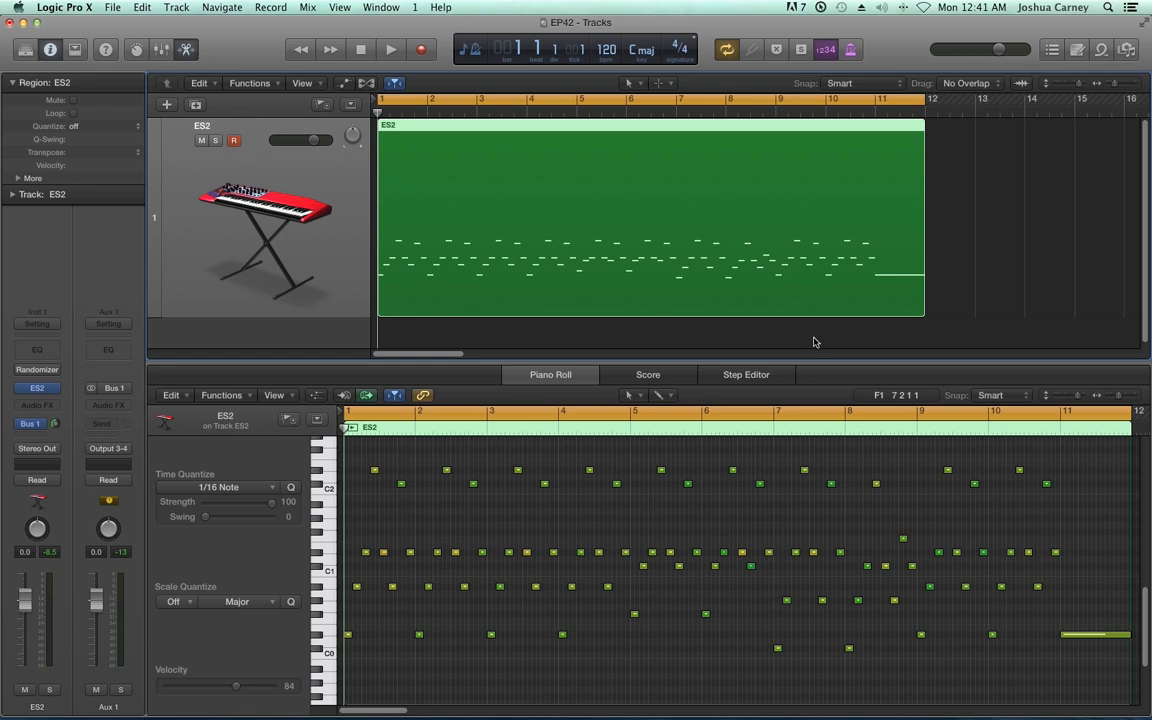
{"action": "key", "text": "space"}
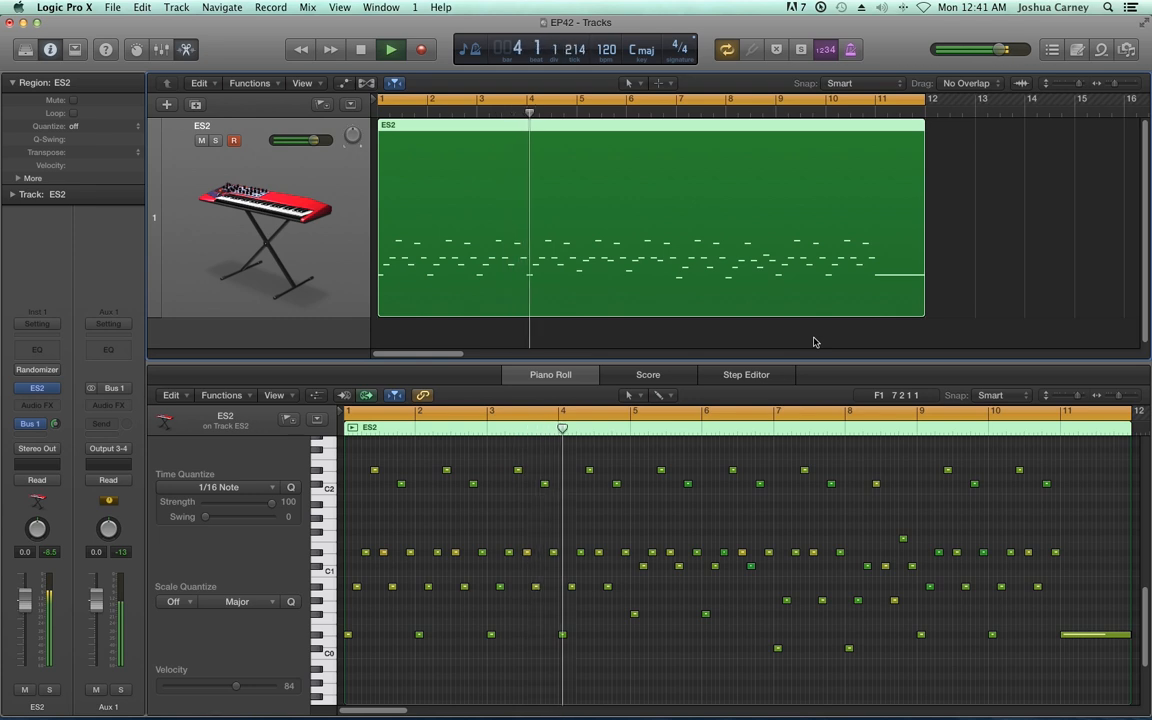
{"action": "key", "text": "space"}
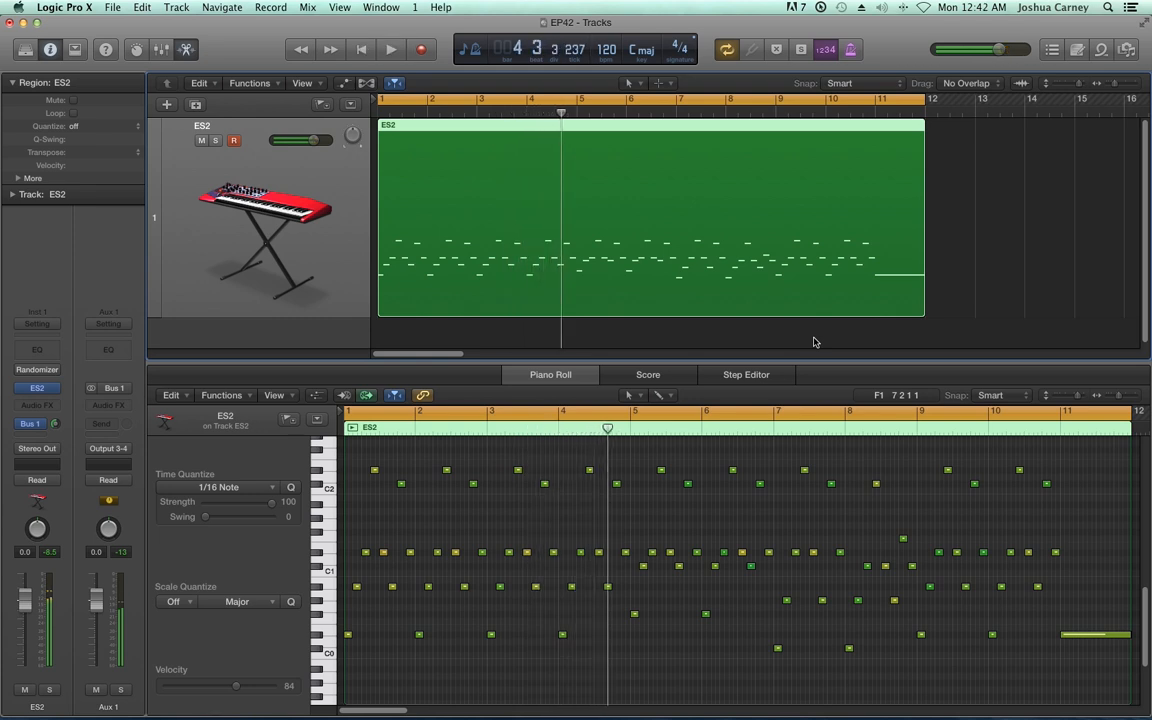
{"action": "left_click", "coordinate": [985, 300]}
{"action": "key", "text": "Return"}
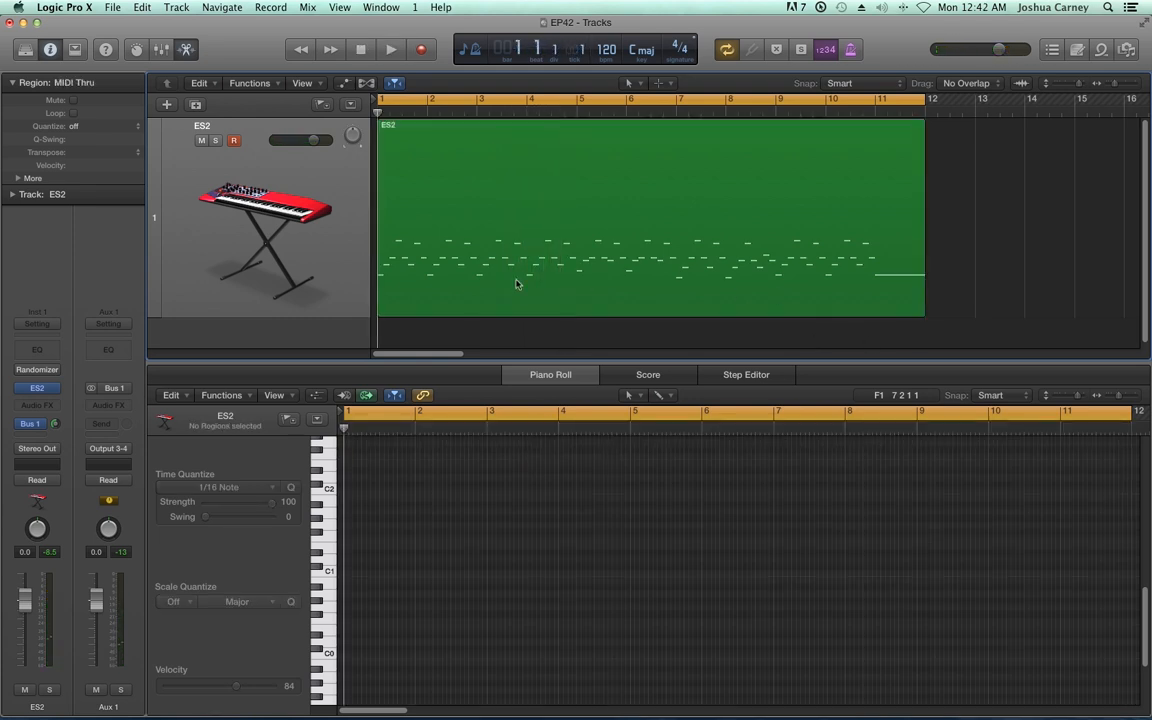
Step: Enable the Randomizer on the ES2 track, open its window, and move it to the middle of the workspace
{"action": "mouse_move", "coordinate": [17, 373]}
{"action": "left_click", "coordinate": [18, 372]}
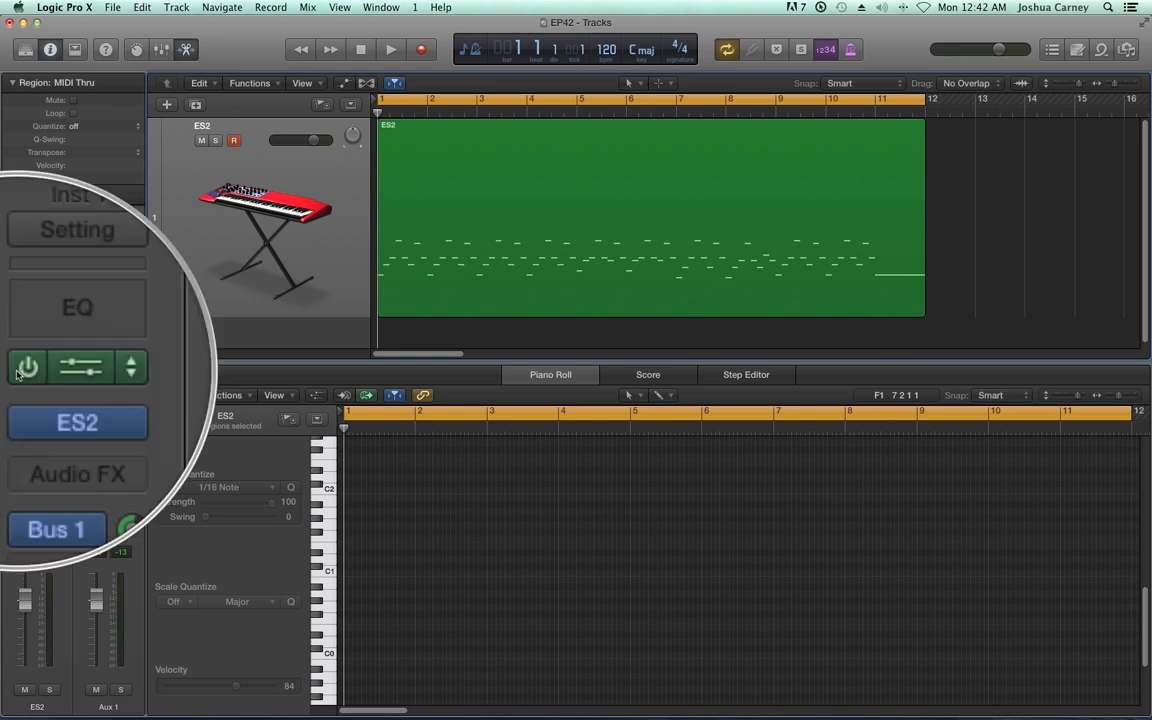
{"action": "left_click", "coordinate": [36, 370]}
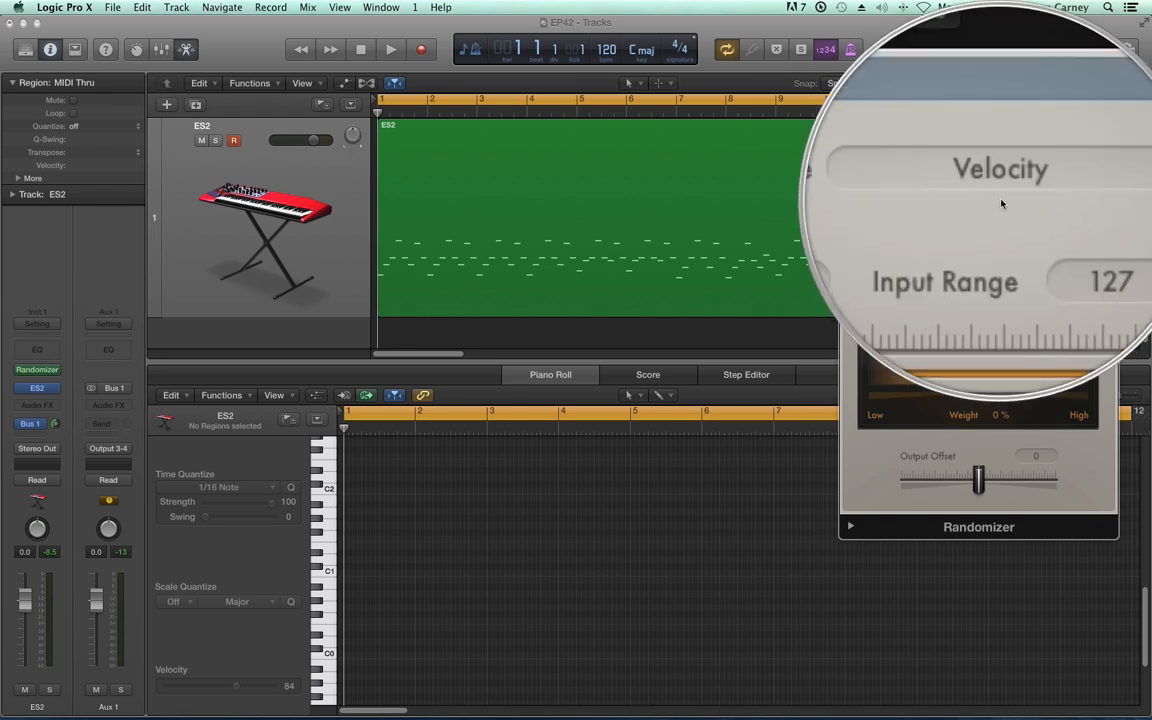
{"action": "left_click_drag", "start_coordinate": [1015, 108], "coordinate": [600, 171]}
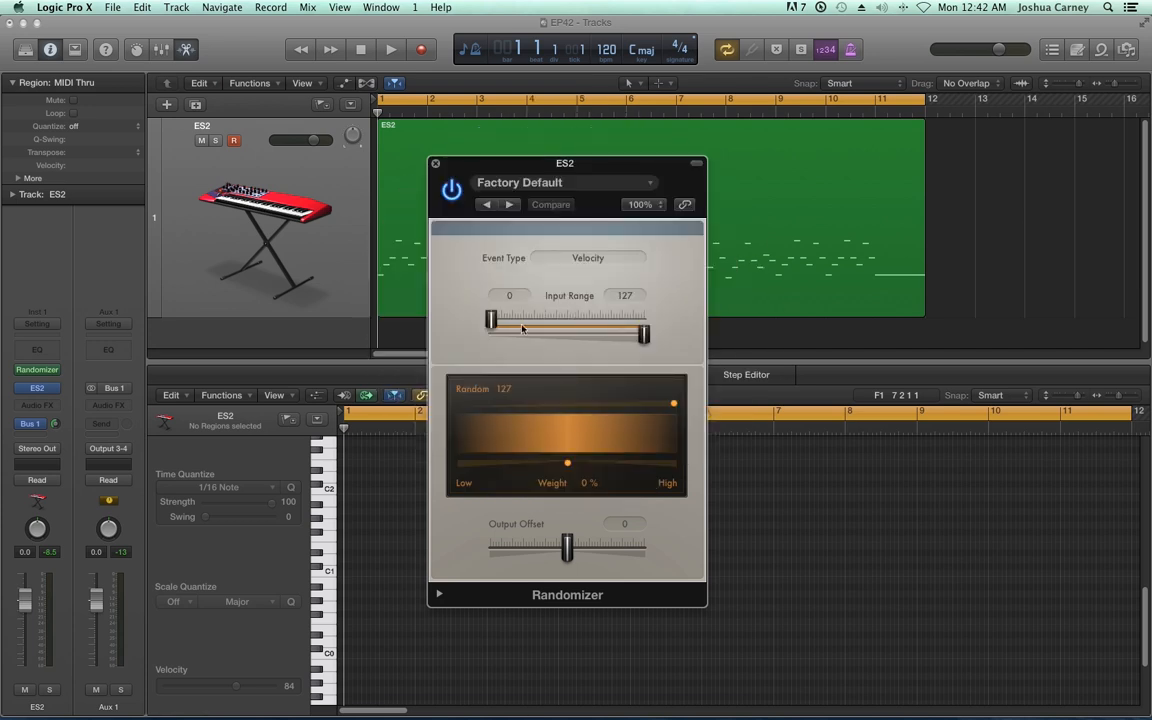
Step: Try narrowing the Randomizer's input range to 37–87, and restore it to 0–127
{"action": "left_click_drag", "start_coordinate": [499, 329], "coordinate": [544, 329]}
{"action": "left_click_drag", "start_coordinate": [643, 335], "coordinate": [595, 358]}
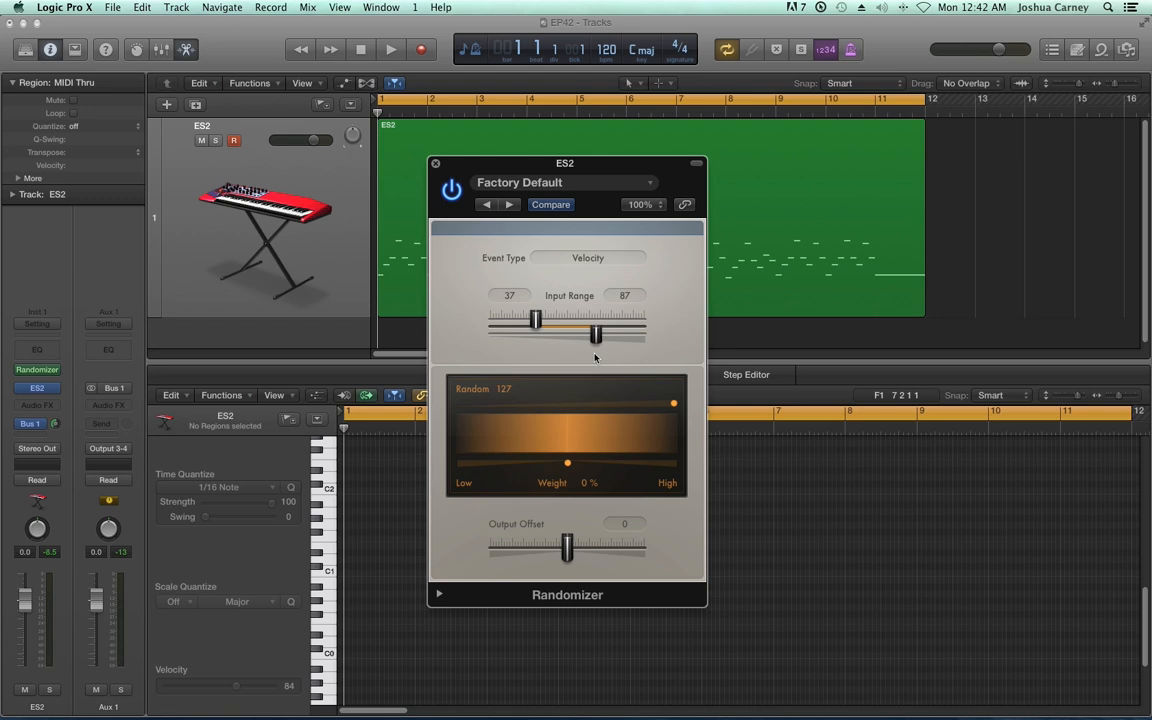
{"action": "left_click_drag", "start_coordinate": [535, 319], "coordinate": [474, 331]}
{"action": "left_click_drag", "start_coordinate": [595, 335], "coordinate": [645, 336]}
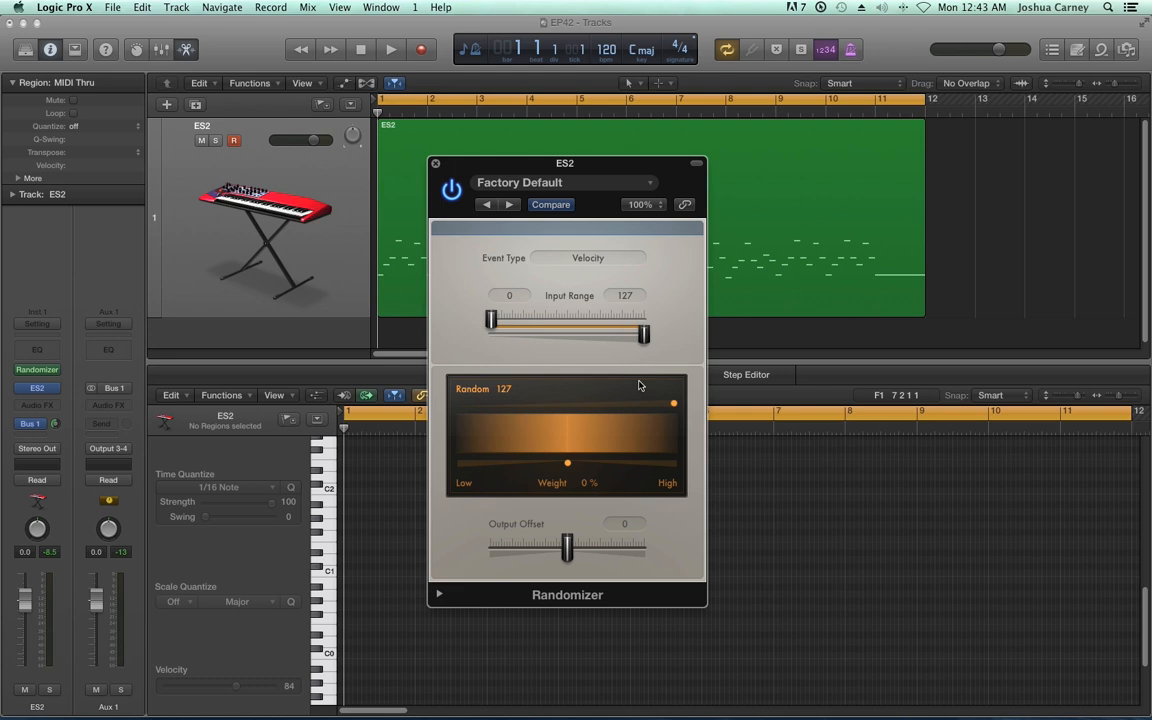
Step: Select the ES2 region and reduce the Randomizer's Random amount to 56
{"action": "left_click", "coordinate": [807, 224]}
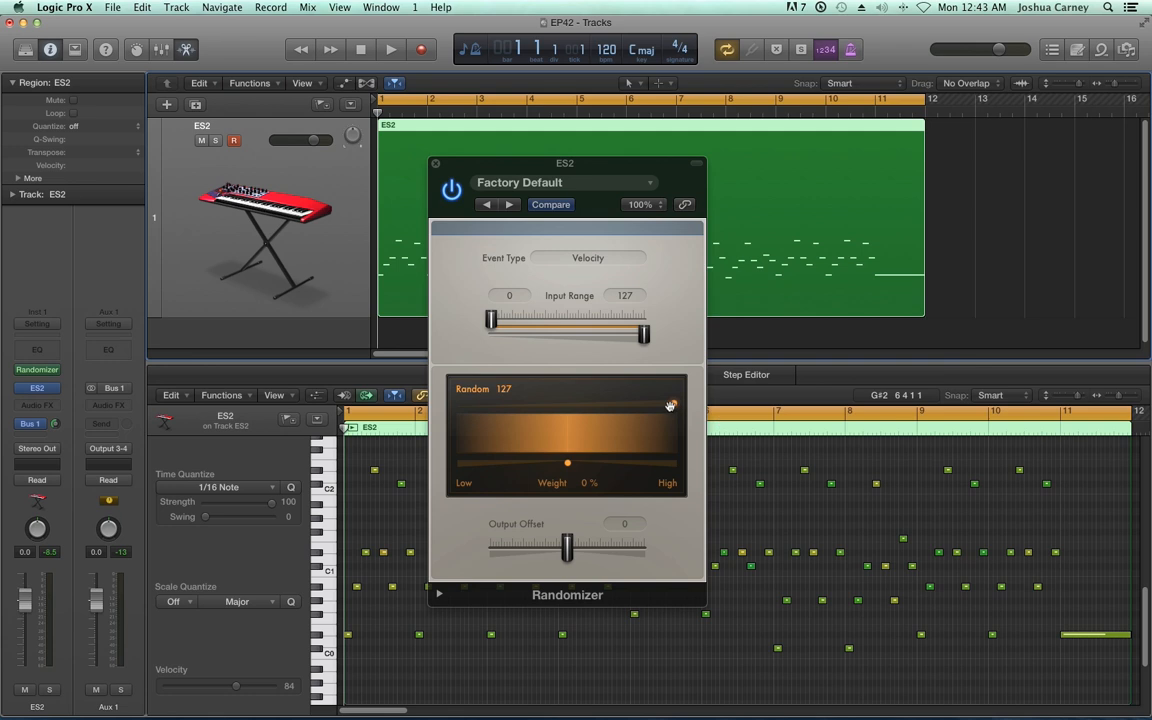
{"action": "left_click_drag", "start_coordinate": [643, 404], "coordinate": [554, 408]}
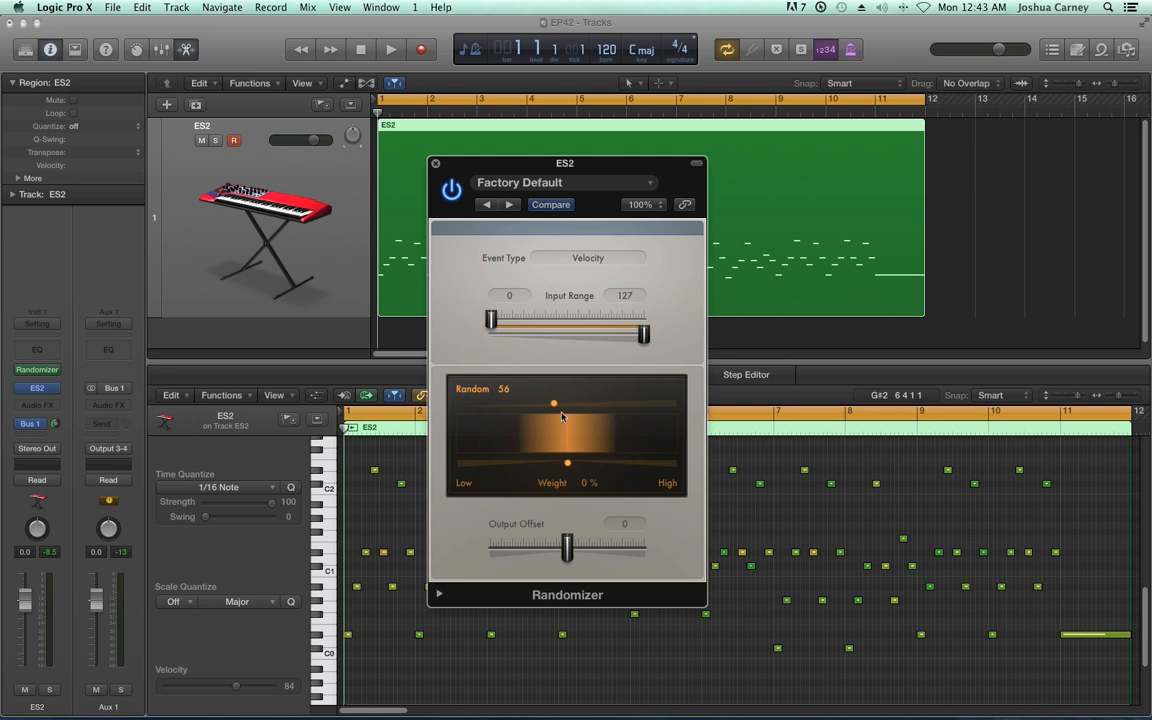
Step: Try adjusting the Randomizer's Weight toward Low, and raise its Random amount to 127
{"action": "mouse_move", "coordinate": [554, 405]}
{"action": "left_mouse_down"}
{"action": "mouse_move", "coordinate": [461, 404]}
{"action": "mouse_move", "coordinate": [589, 405]}
{"action": "mouse_move", "coordinate": [476, 417]}
{"action": "mouse_move", "coordinate": [571, 416]}
{"action": "mouse_move", "coordinate": [548, 416]}
{"action": "left_mouse_up"}
{"action": "left_click_drag", "start_coordinate": [568, 466], "coordinate": [534, 468]}
{"action": "left_click_drag", "start_coordinate": [550, 405], "coordinate": [673, 403]}
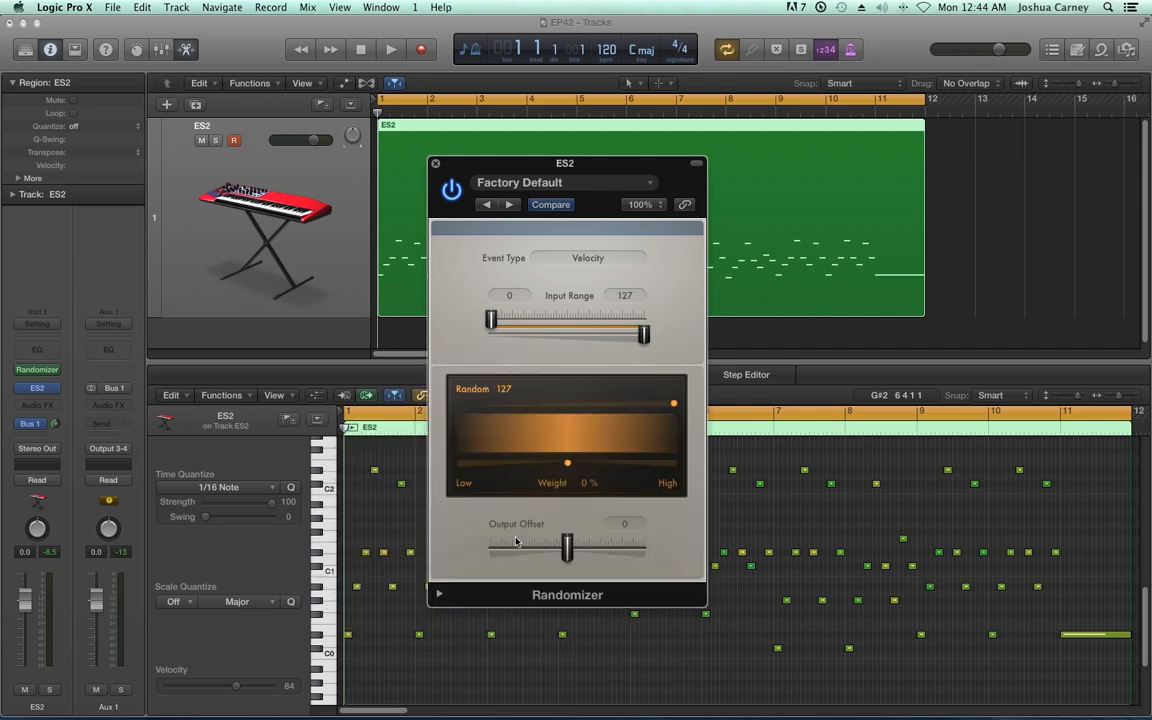
Step: Try raising the Randomizer's Output Offset to 127, and reset it to 0
{"action": "mouse_move", "coordinate": [568, 547]}
{"action": "left_mouse_down"}
{"action": "mouse_move", "coordinate": [632, 553]}
{"action": "mouse_move", "coordinate": [478, 560]}
{"action": "mouse_move", "coordinate": [612, 553]}
{"action": "mouse_move", "coordinate": [527, 558]}
{"action": "mouse_move", "coordinate": [566, 552]}
{"action": "left_mouse_up"}
{"action": "left_click_drag", "start_coordinate": [566, 548], "coordinate": [731, 566]}
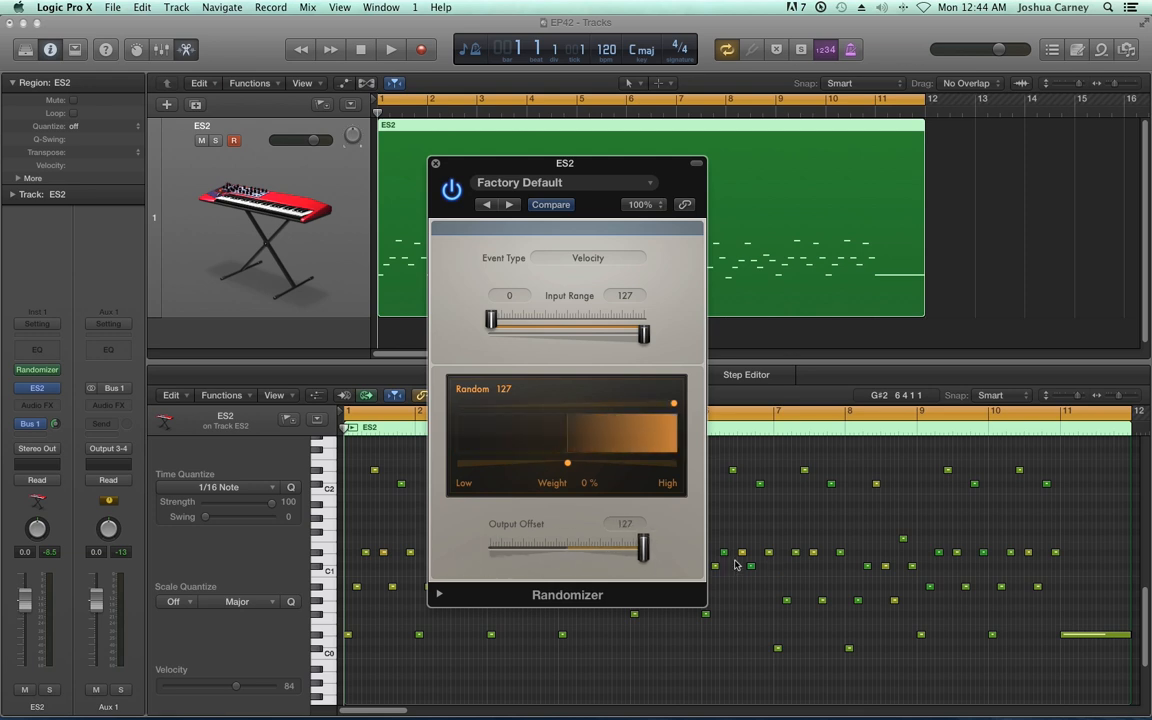
{"action": "left_click", "coordinate": [650, 555], "text": "alt"}
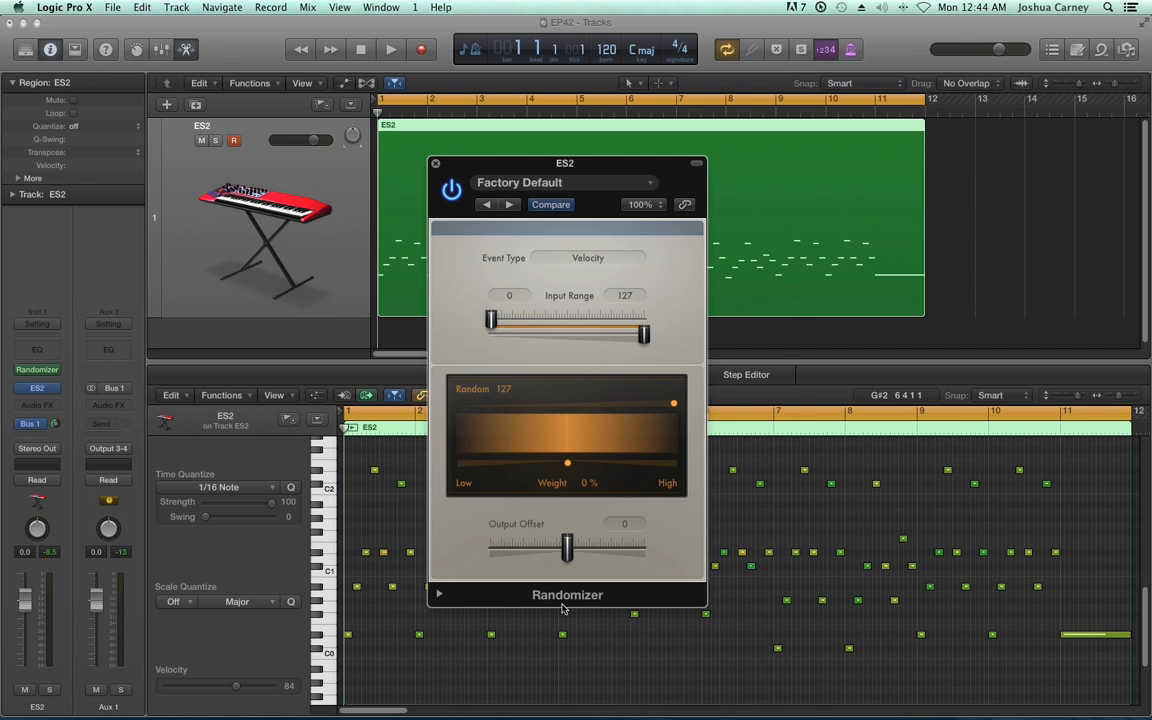
Step: Move the Randomizer window clear of most Piano Roll notes, and check the velocity of a single note in bar 2
{"action": "left_click_drag", "start_coordinate": [545, 169], "coordinate": [994, 97]}
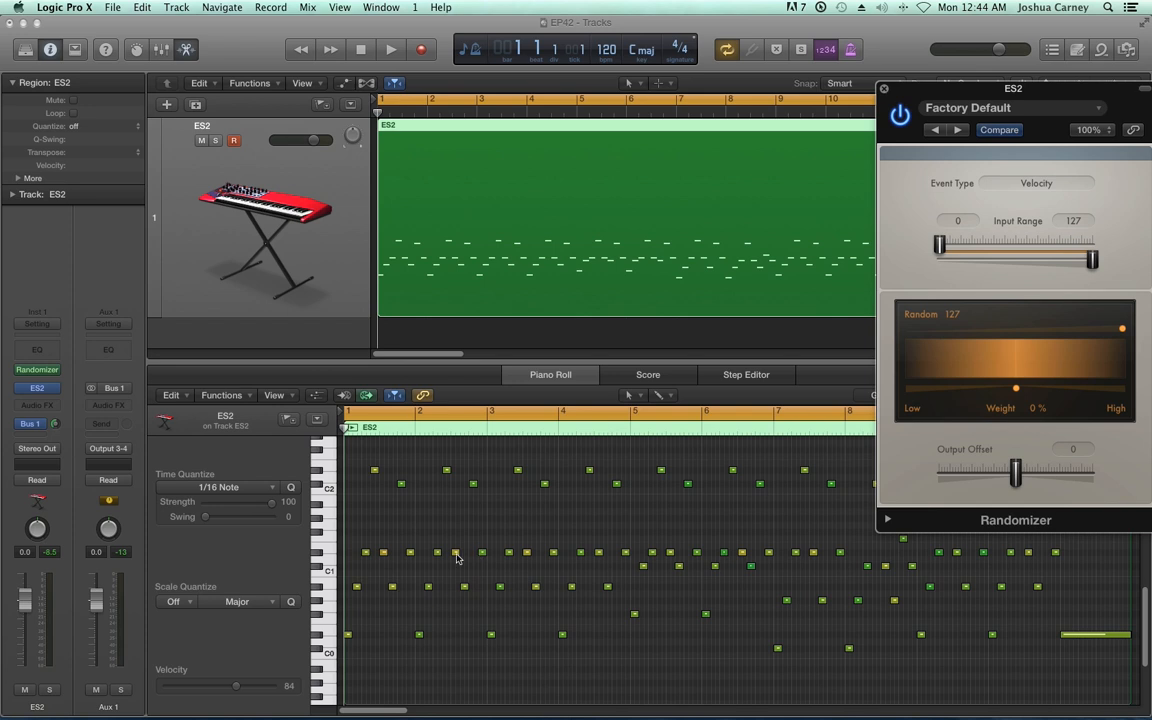
{"action": "left_click", "coordinate": [455, 553]}
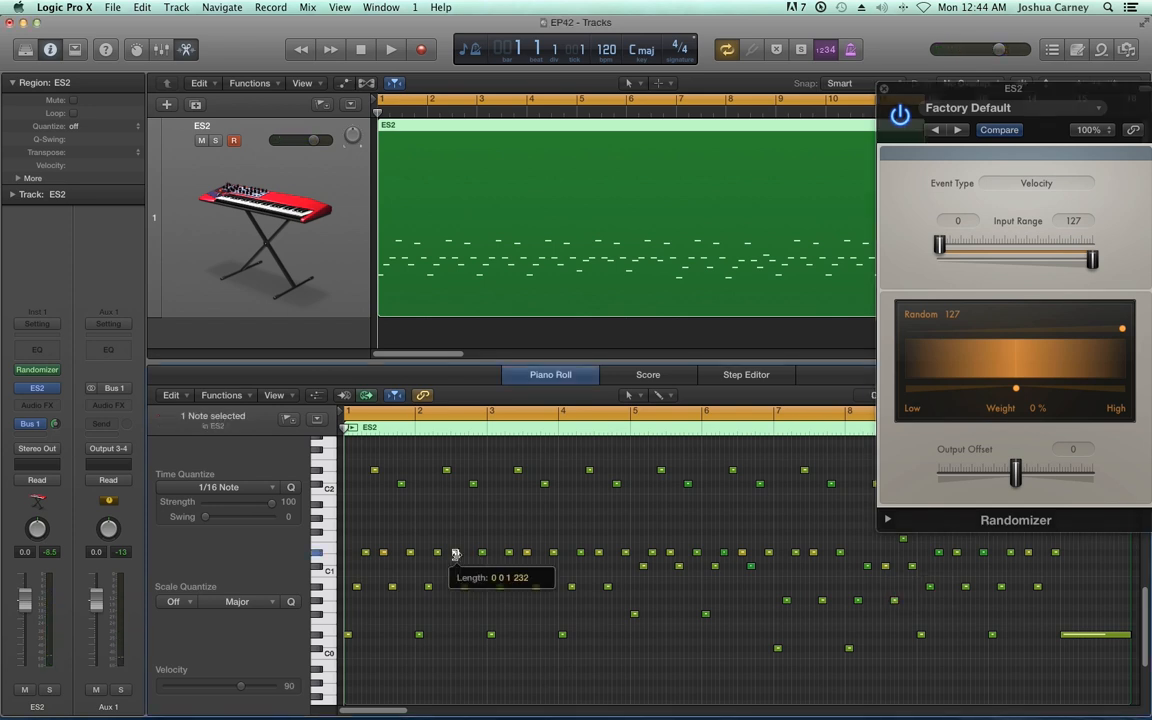
{"action": "left_click", "coordinate": [476, 530]}
Step: Play the ES2 region and stop, then audition it once more from bar 1 and stop playback
{"action": "key", "text": "space"}
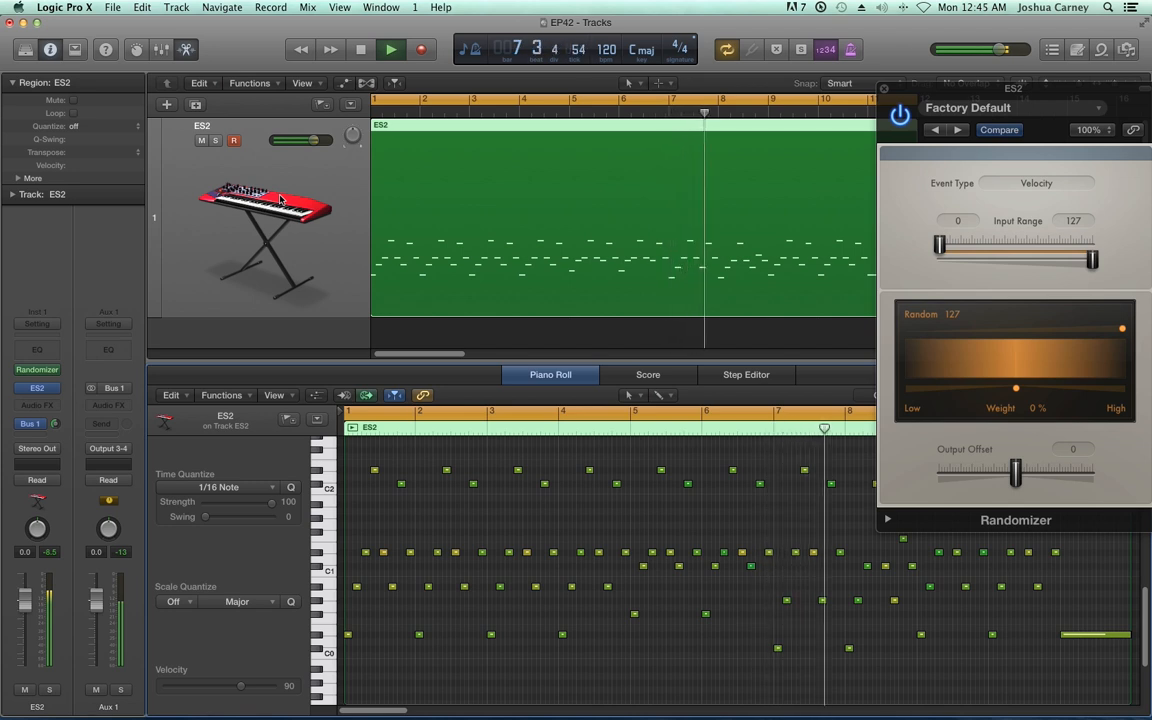
{"action": "key", "text": "space"}
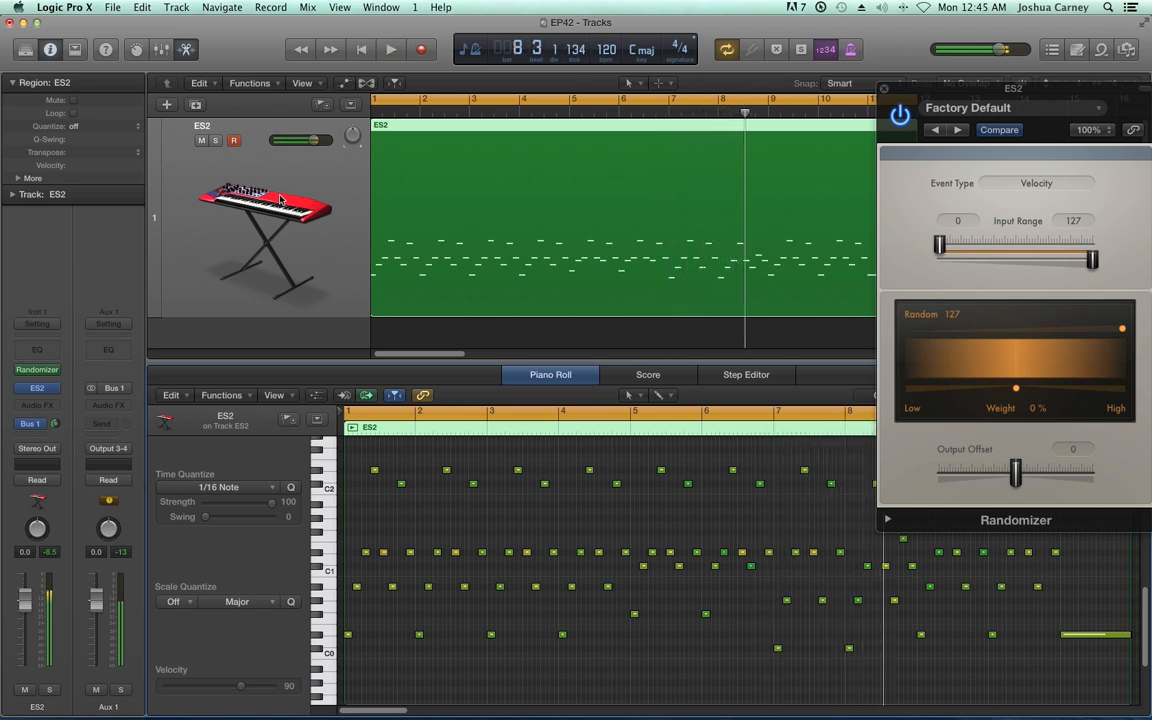
{"action": "key", "text": "Return"}
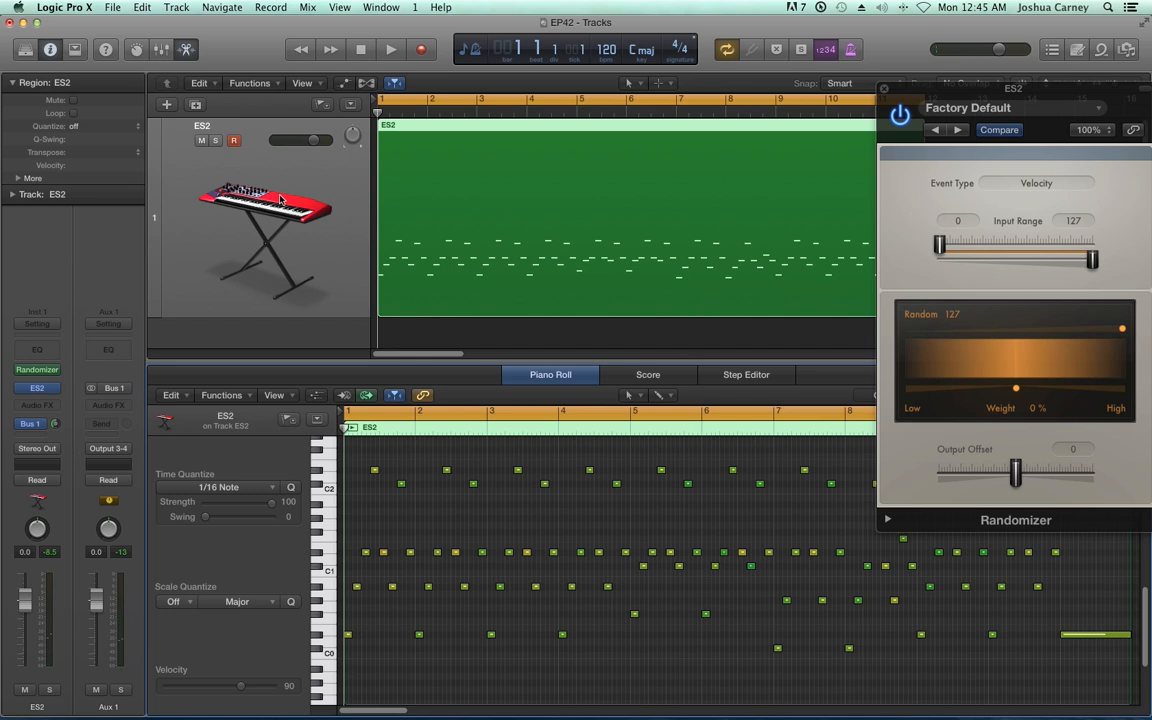
{"action": "key", "text": "space"}
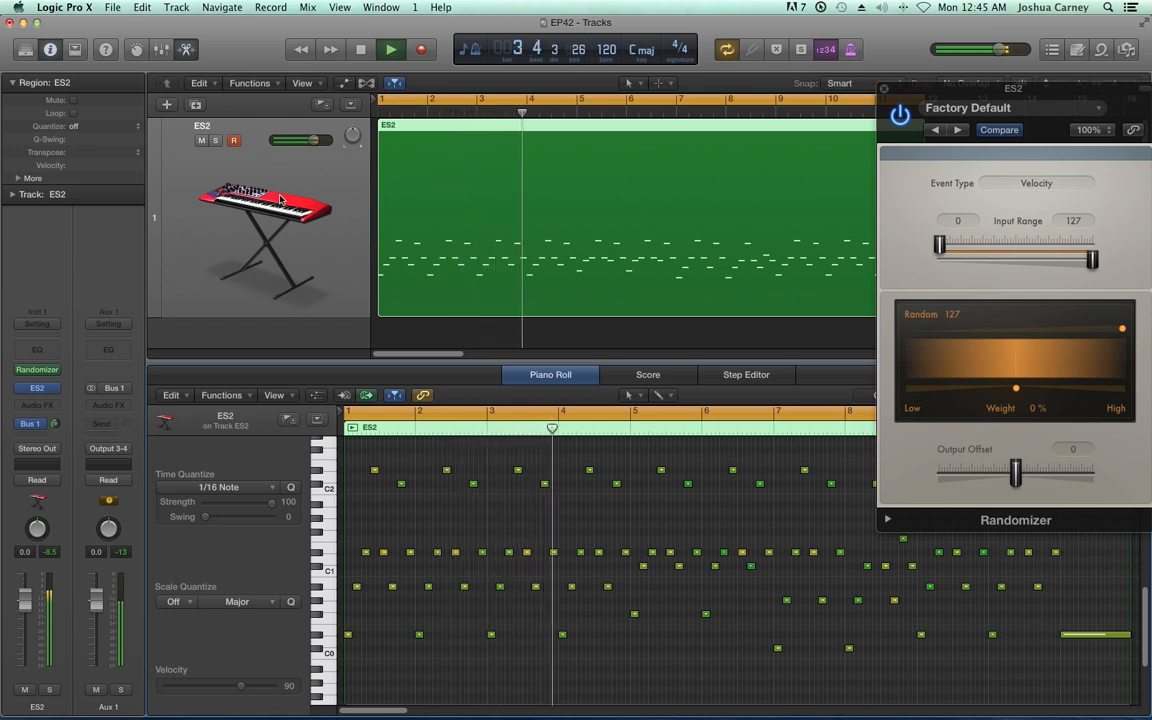
{"action": "key", "text": "space"}
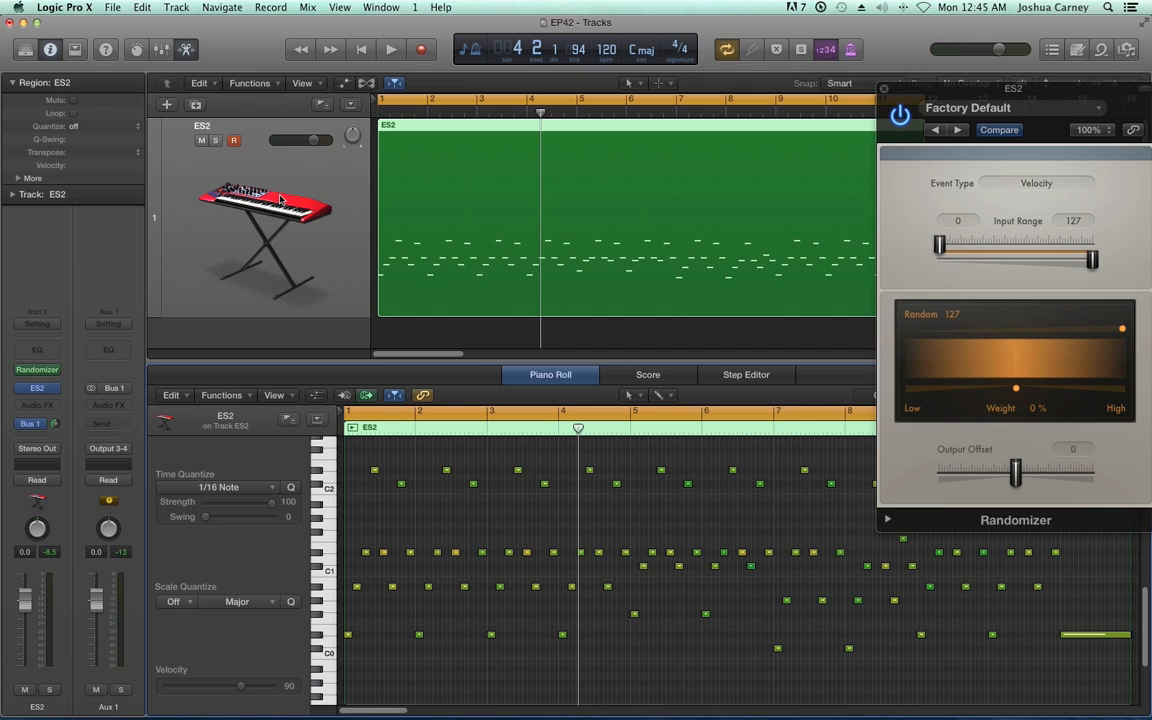
Step: Move the Randomizer window inward, reduce its Random amount to 55, and briefly audition the region
{"action": "left_click_drag", "start_coordinate": [1059, 97], "coordinate": [898, 150]}
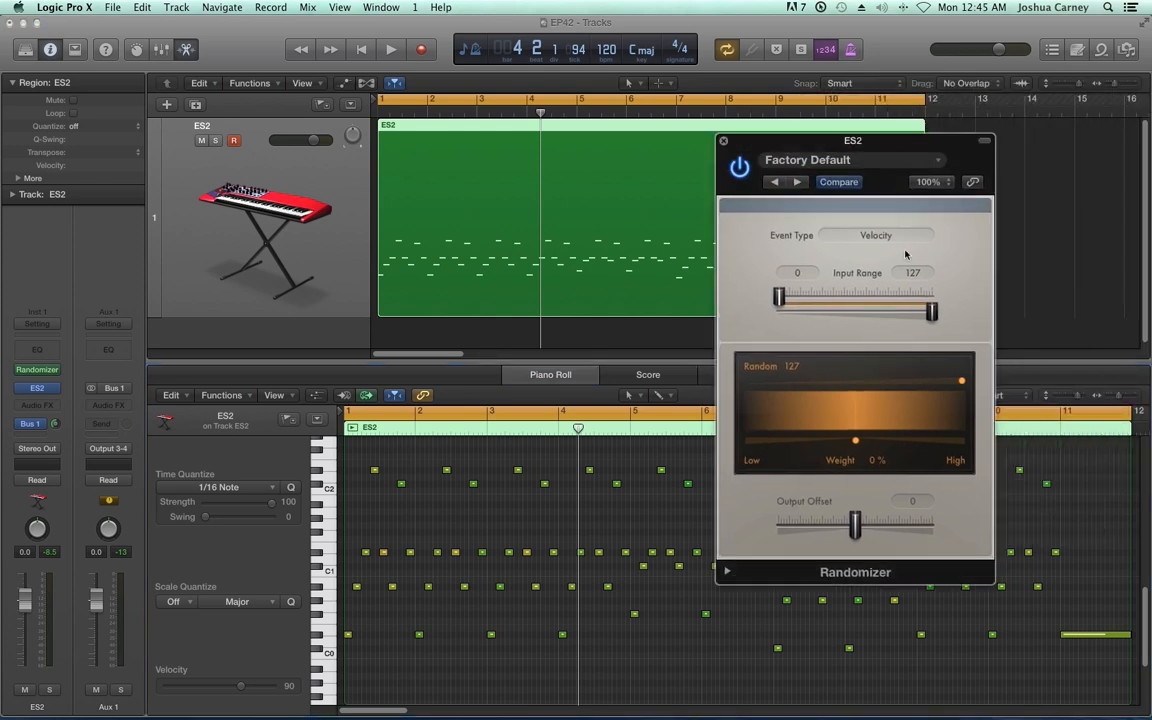
{"action": "left_click_drag", "start_coordinate": [960, 383], "coordinate": [842, 427]}
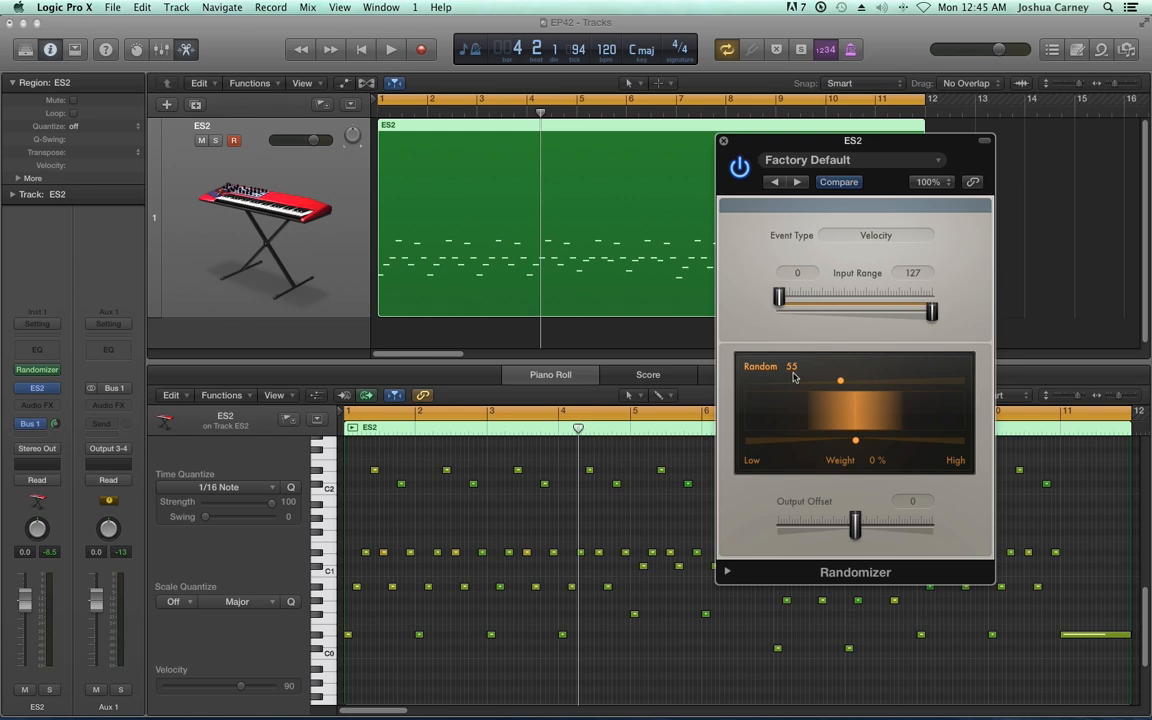
{"action": "key", "text": "space"}
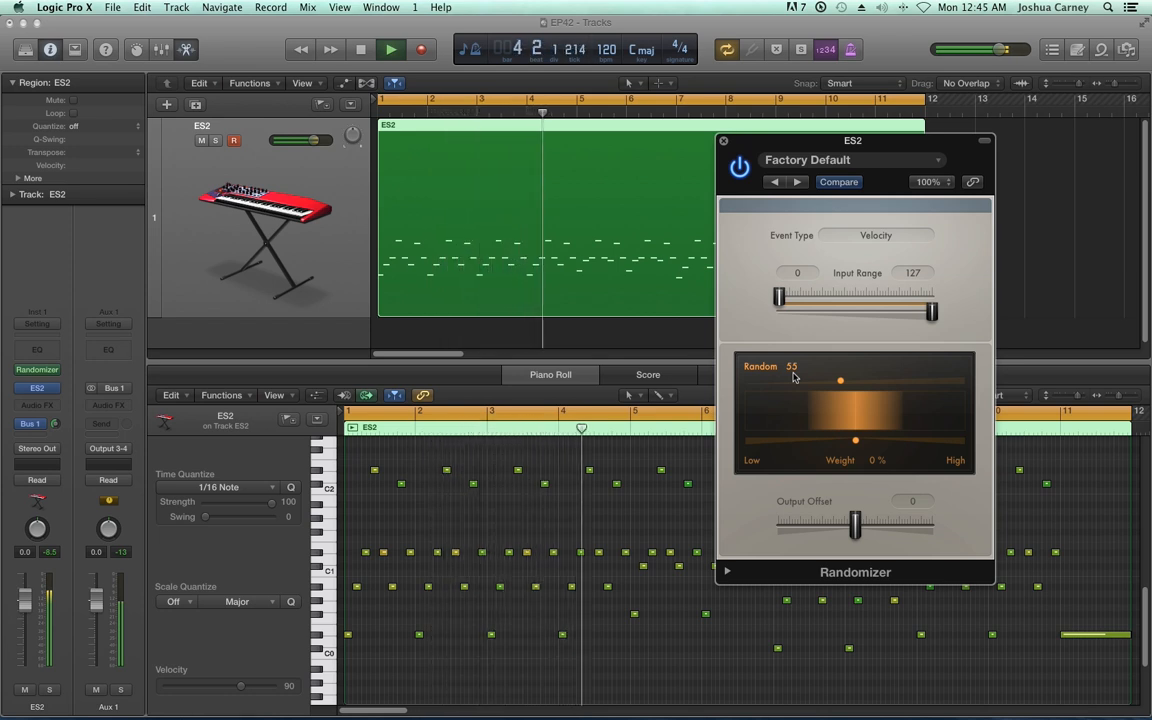
{"action": "key", "text": "space"}
Step: Raise the Randomizer's Random amount and Output Offset to 127 each, and audition the region from bar 1
{"action": "left_click_drag", "start_coordinate": [768, 350], "coordinate": [993, 397]}
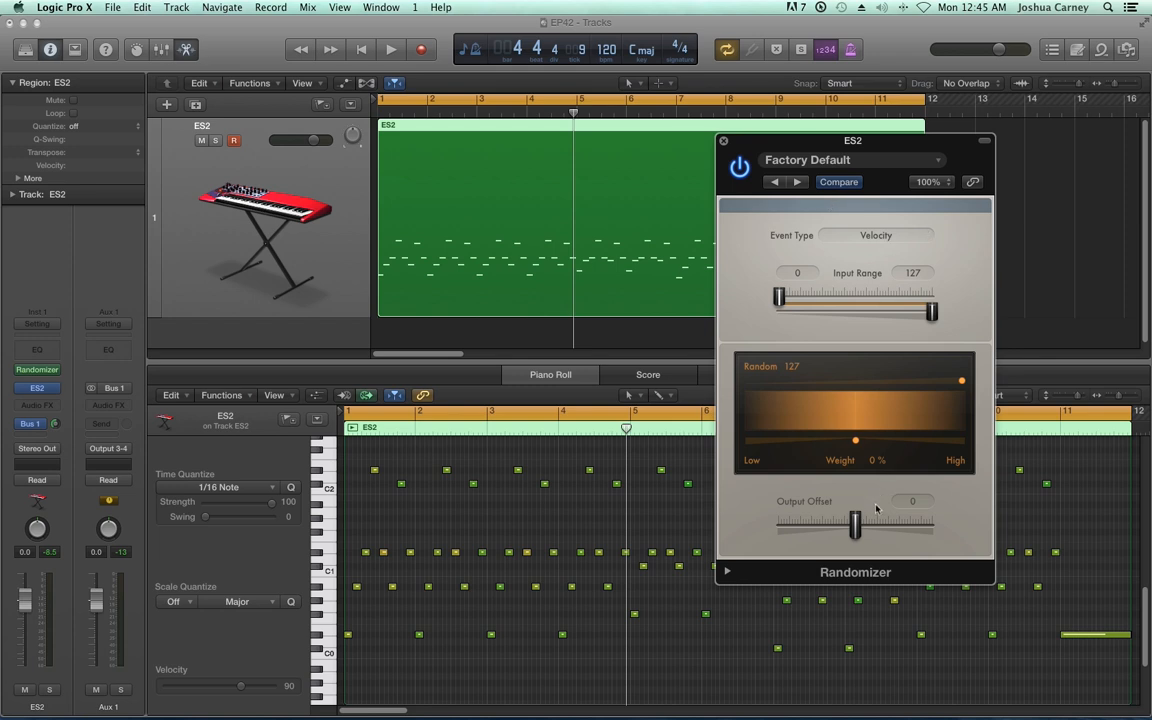
{"action": "left_click_drag", "start_coordinate": [855, 525], "coordinate": [1009, 533]}
{"action": "key", "text": "Return"}
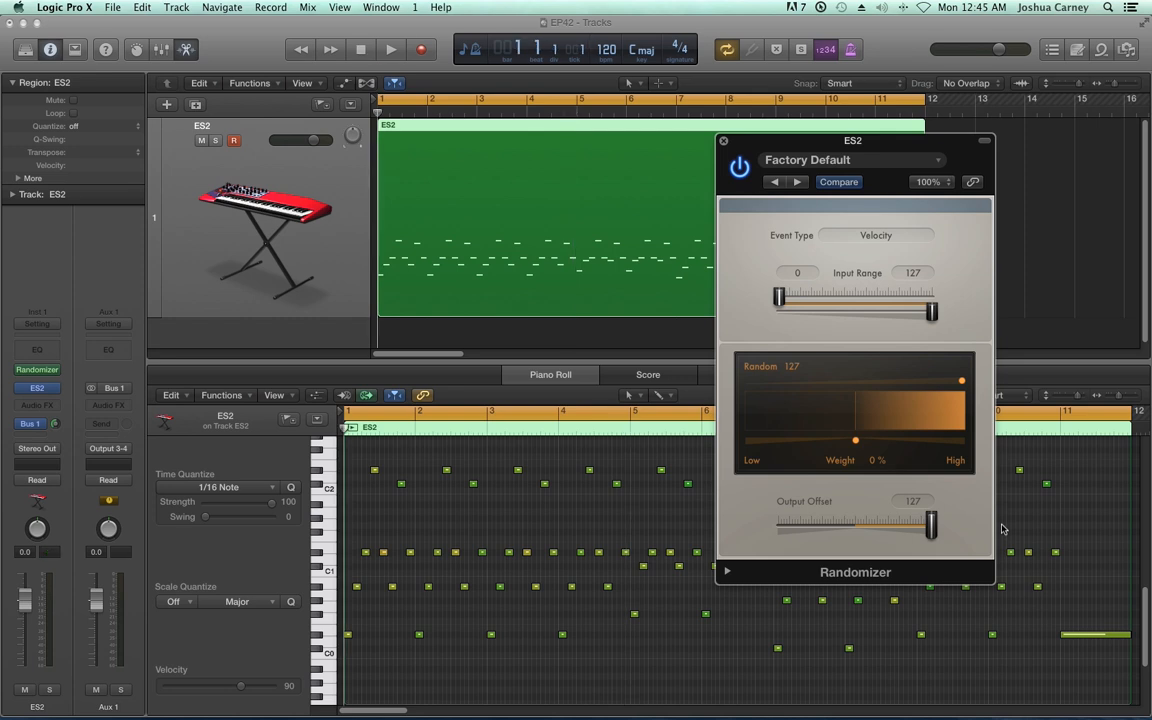
{"action": "key", "text": "space"}
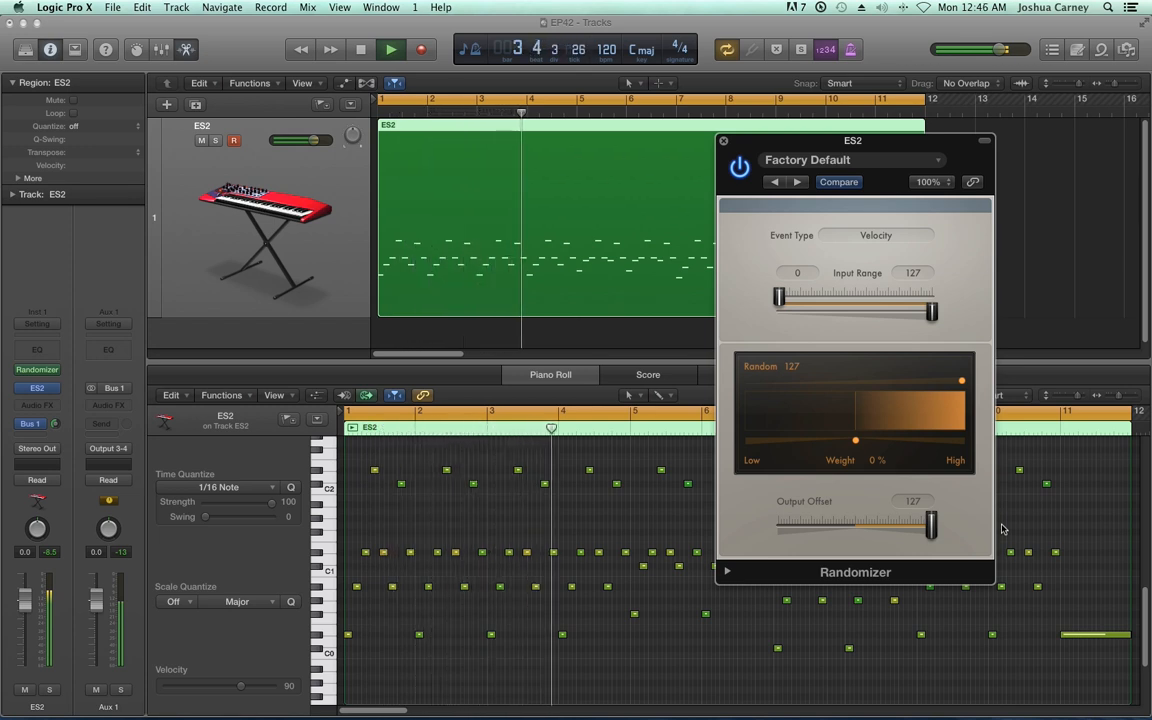
{"action": "key", "text": "space"}
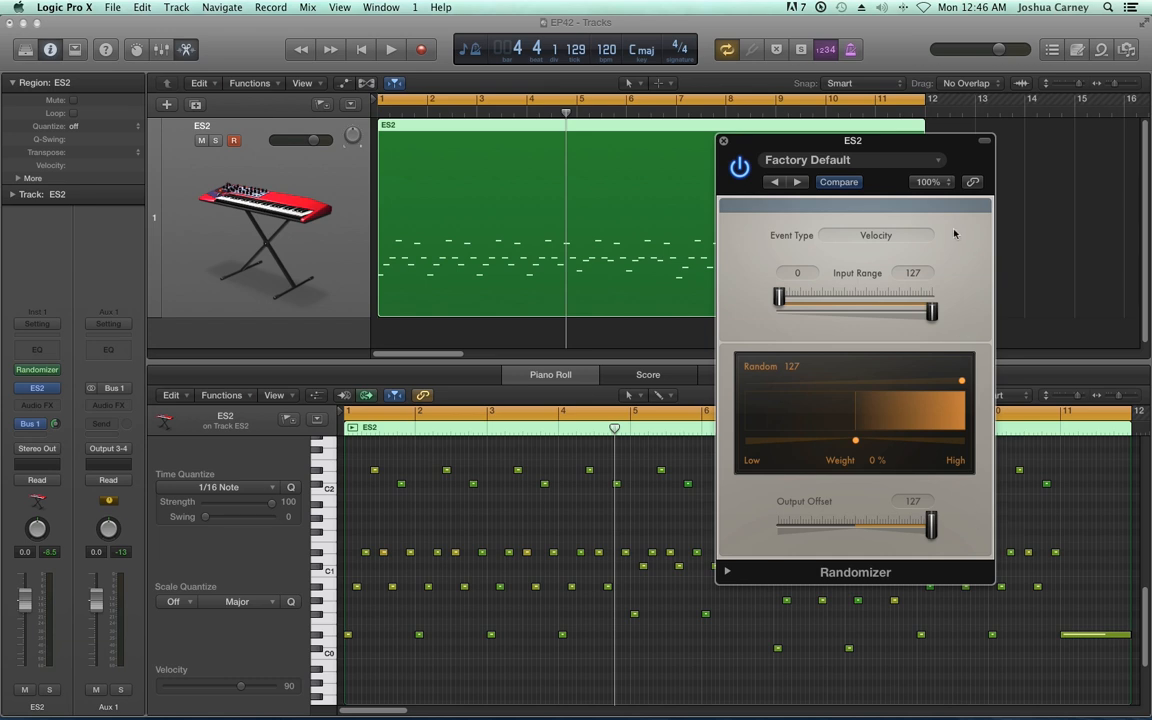
Step: Switch the Randomizer's event type to 1 Mod Wheel and bypass the plug-in
{"action": "left_click", "coordinate": [886, 236]}
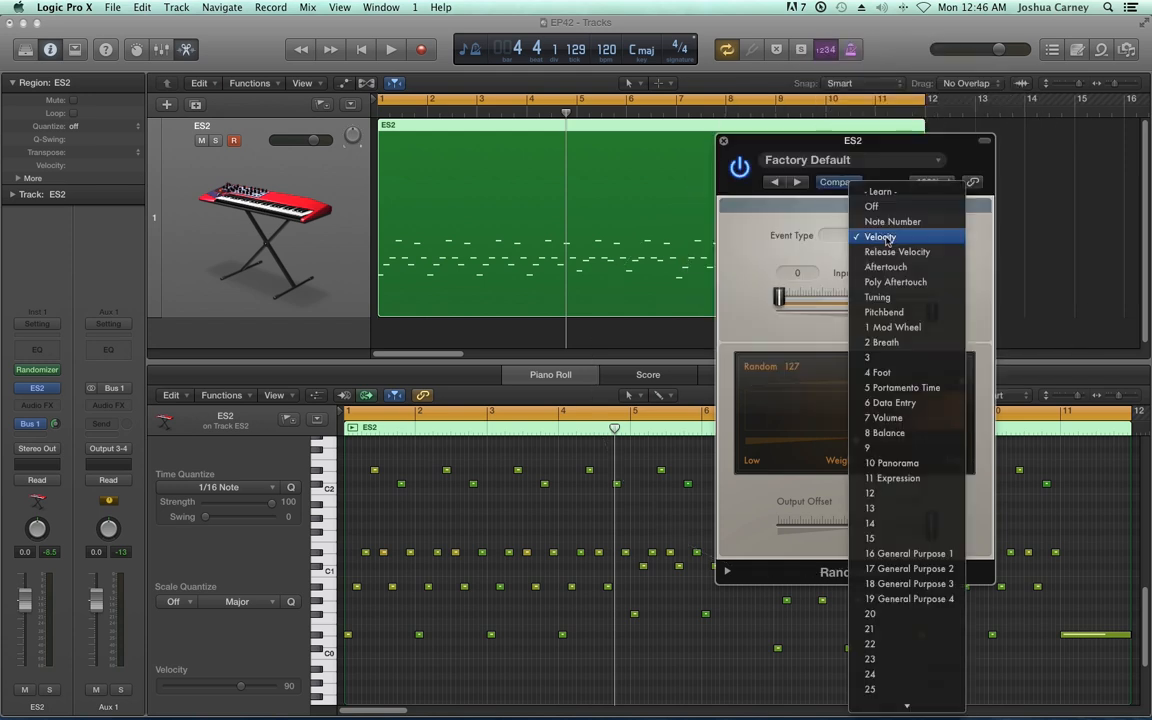
{"action": "left_click", "coordinate": [902, 330]}
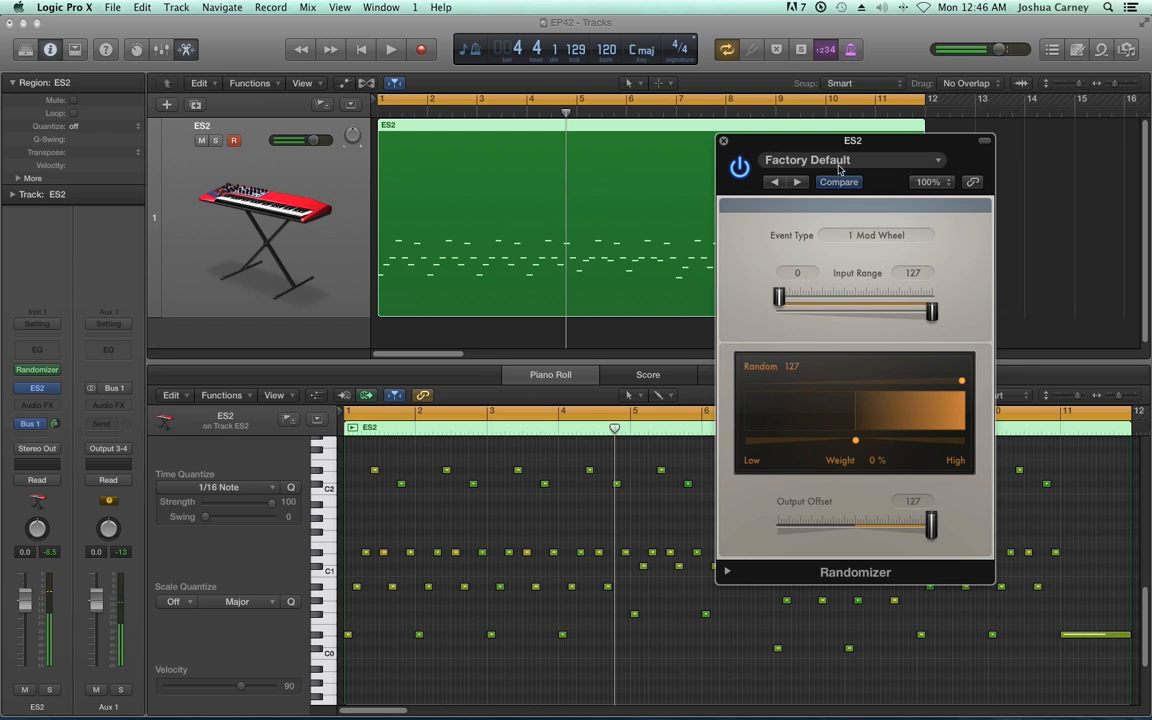
{"action": "left_click", "coordinate": [739, 168]}
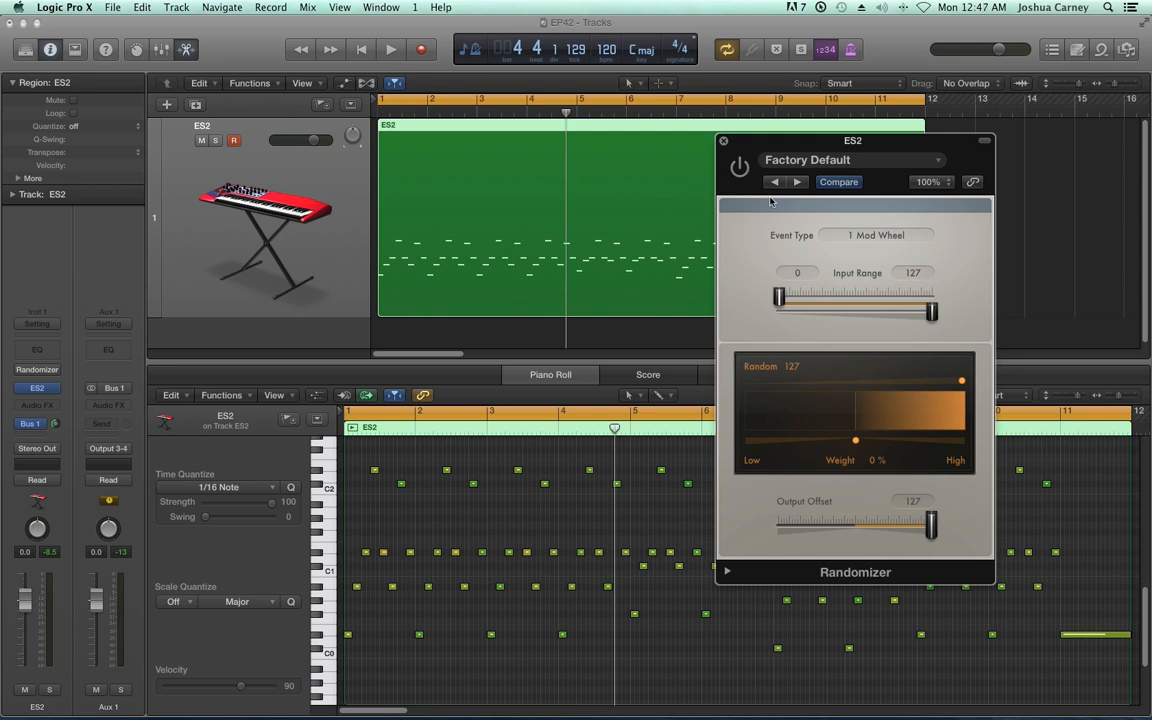
Step: Recall the Randomizer's default settings, and turn it back on with its event type set to 1 Mod Wheel
{"action": "left_click_drag", "start_coordinate": [802, 143], "coordinate": [815, 121]}
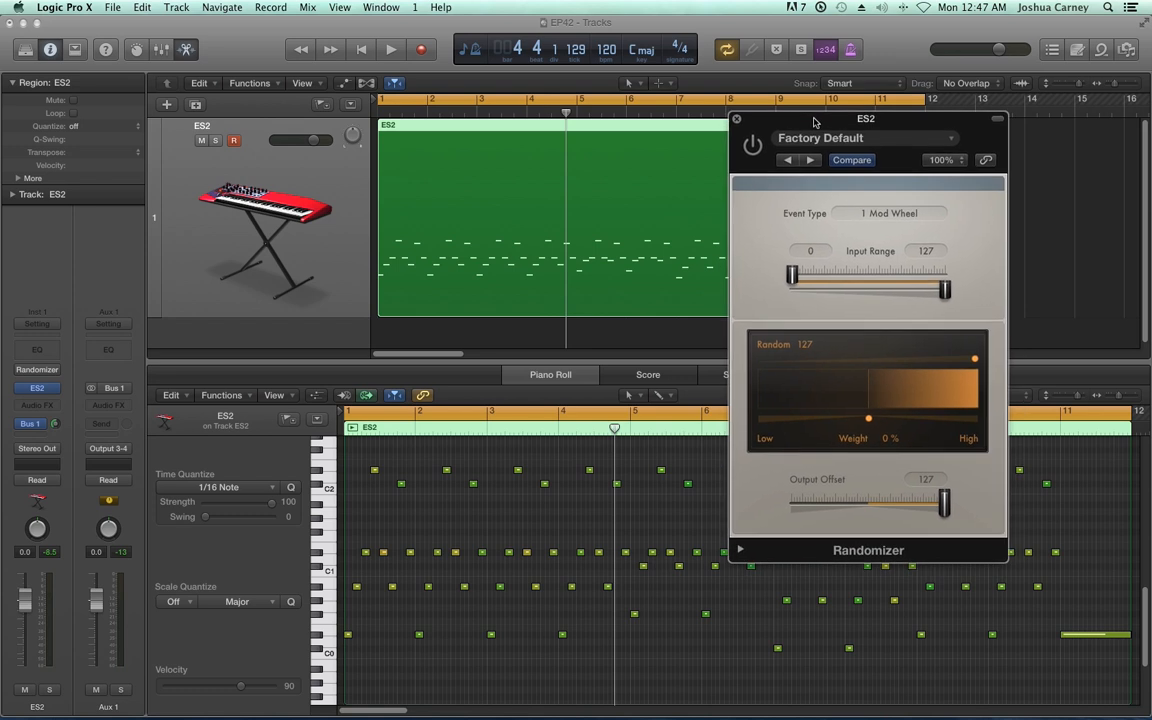
{"action": "left_click", "coordinate": [818, 138]}
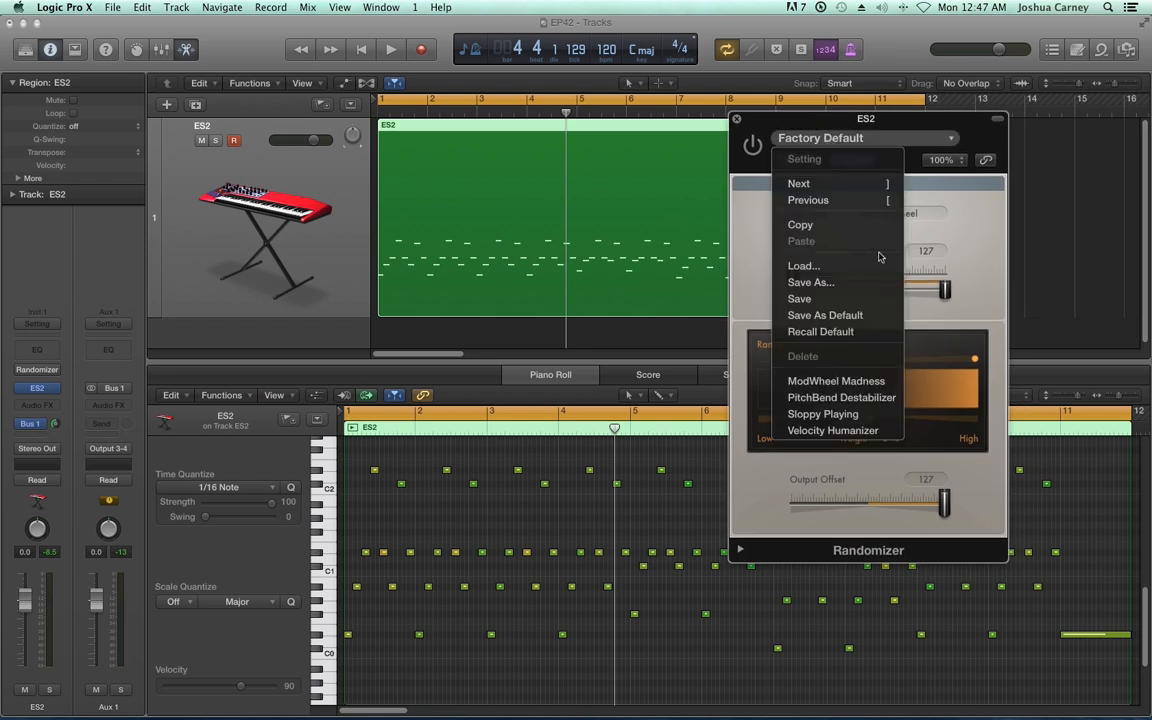
{"action": "left_click", "coordinate": [830, 332]}
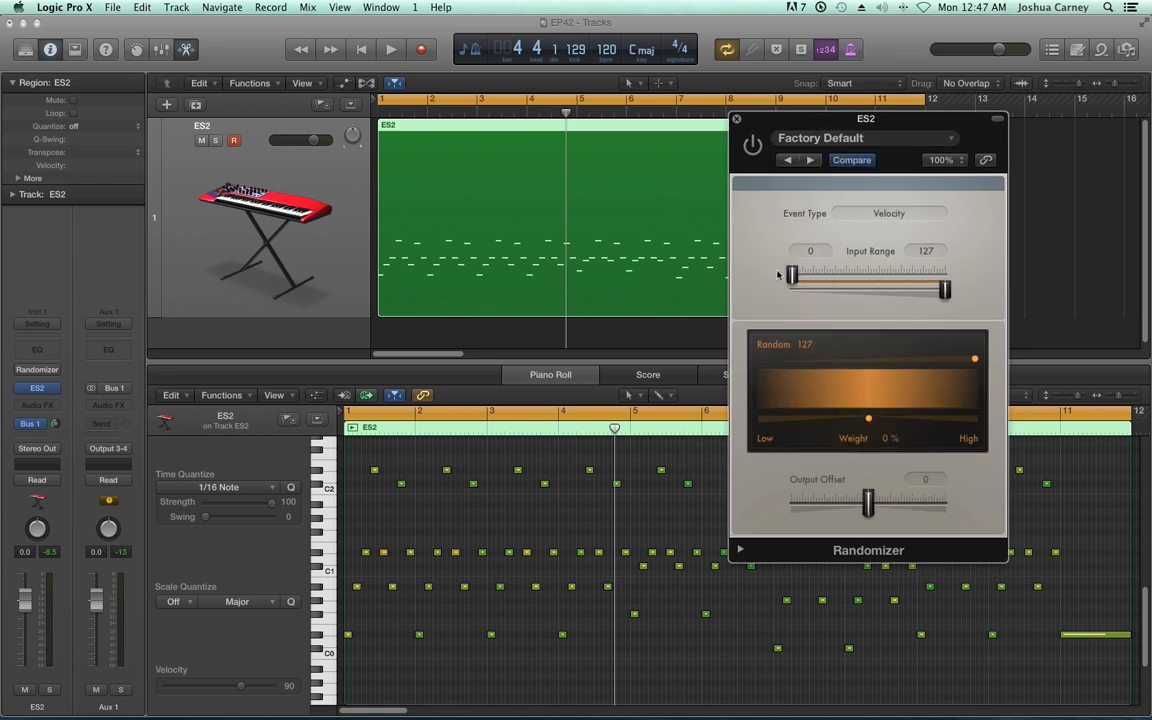
{"action": "left_click", "coordinate": [890, 214]}
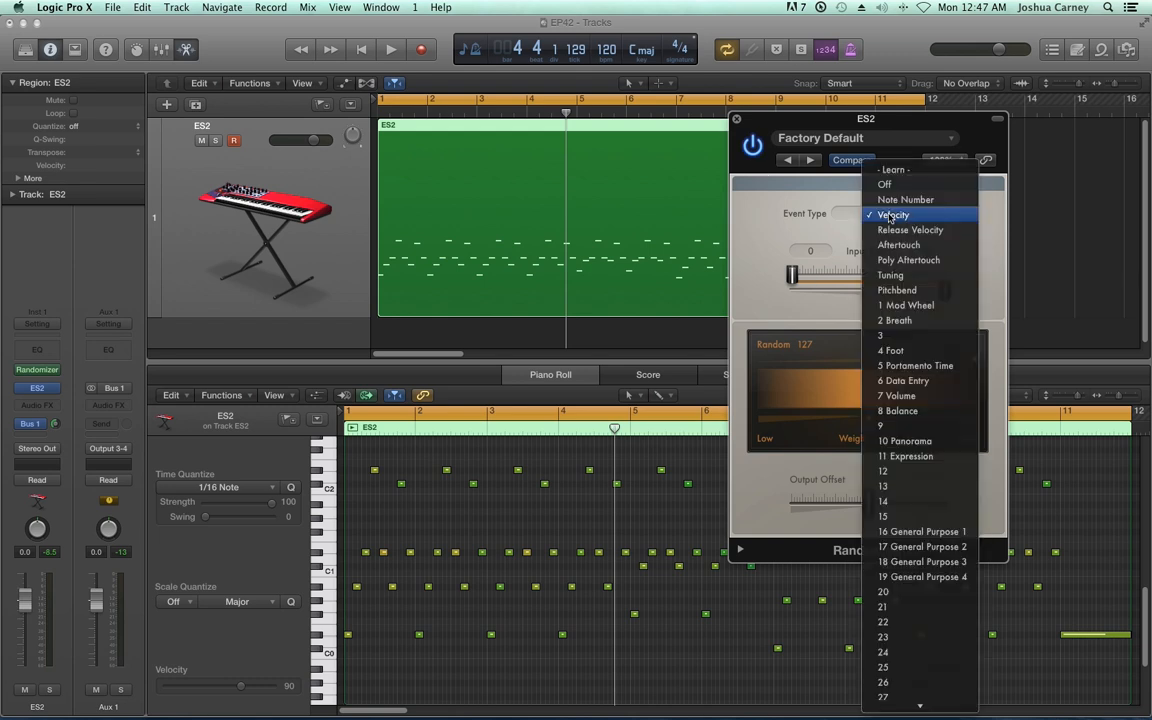
{"action": "left_click", "coordinate": [908, 306]}
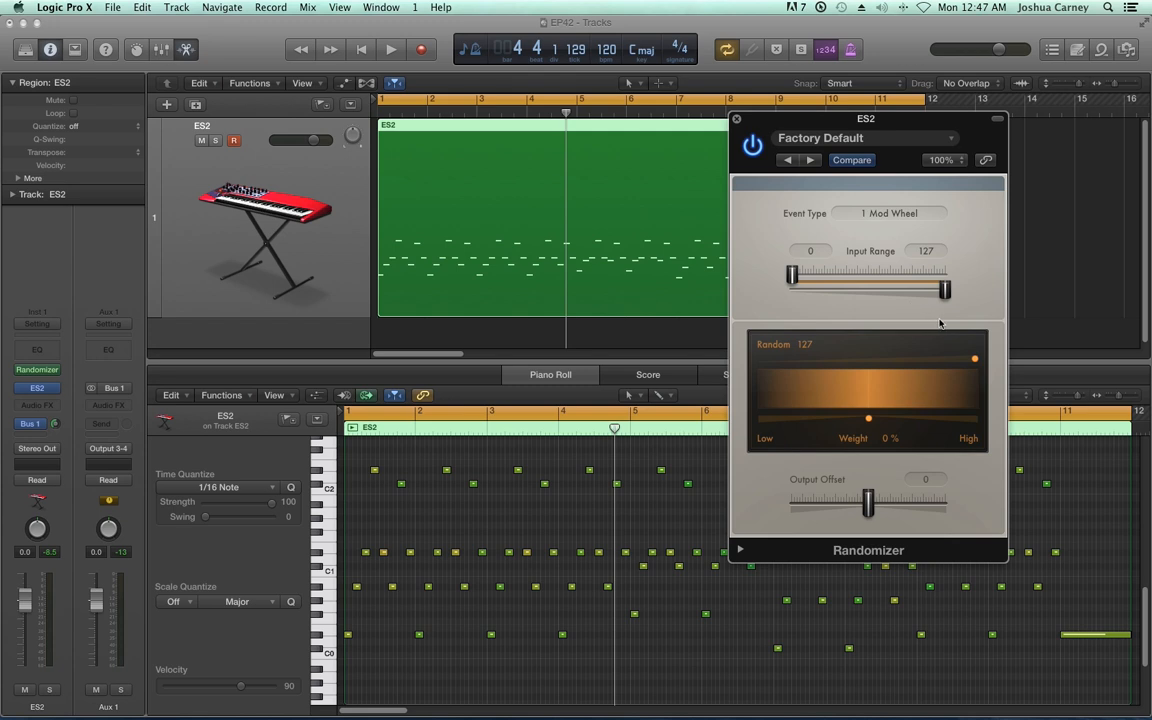
Step: Audition the mod wheel setting from bar 1, and look through the available event types without changing the selection
{"action": "key", "text": "Return"}
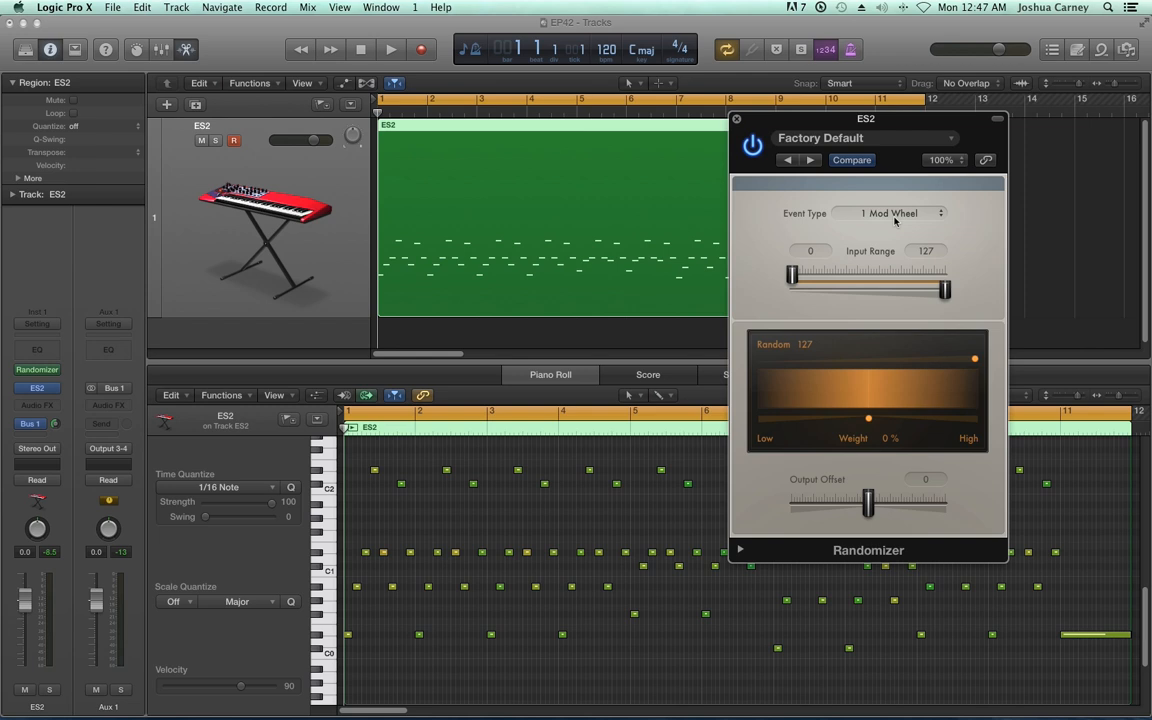
{"action": "key", "text": "space"}
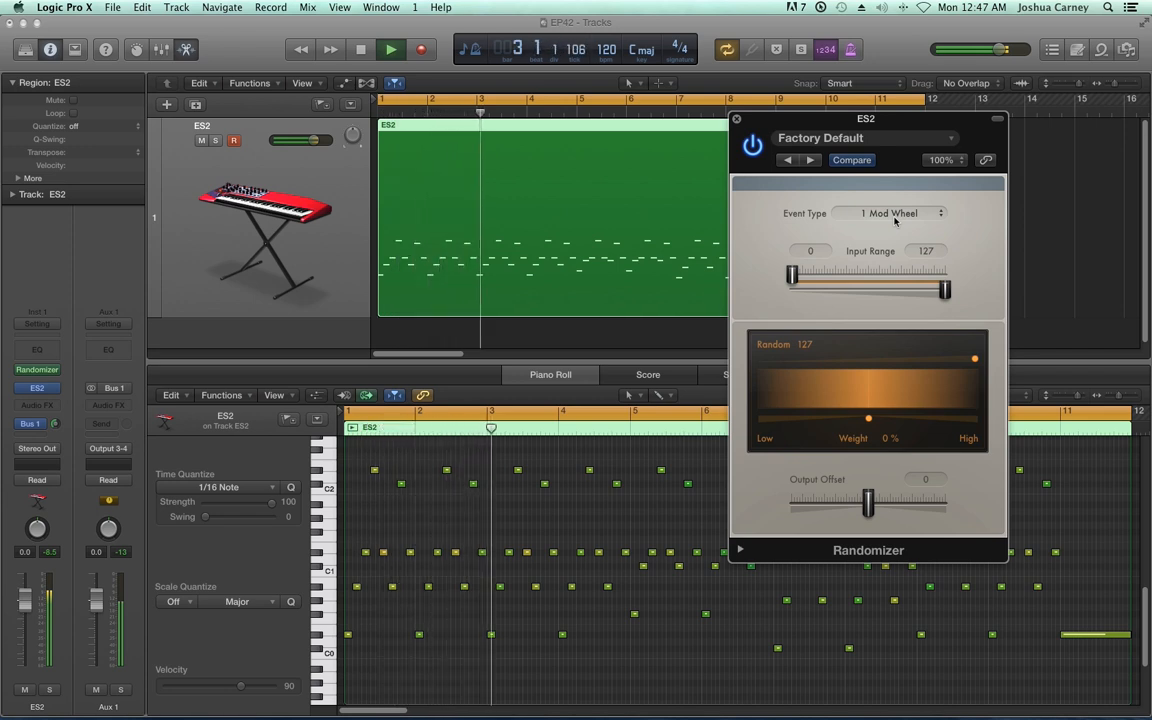
{"action": "key", "text": "space"}
{"action": "left_click", "coordinate": [895, 221]}
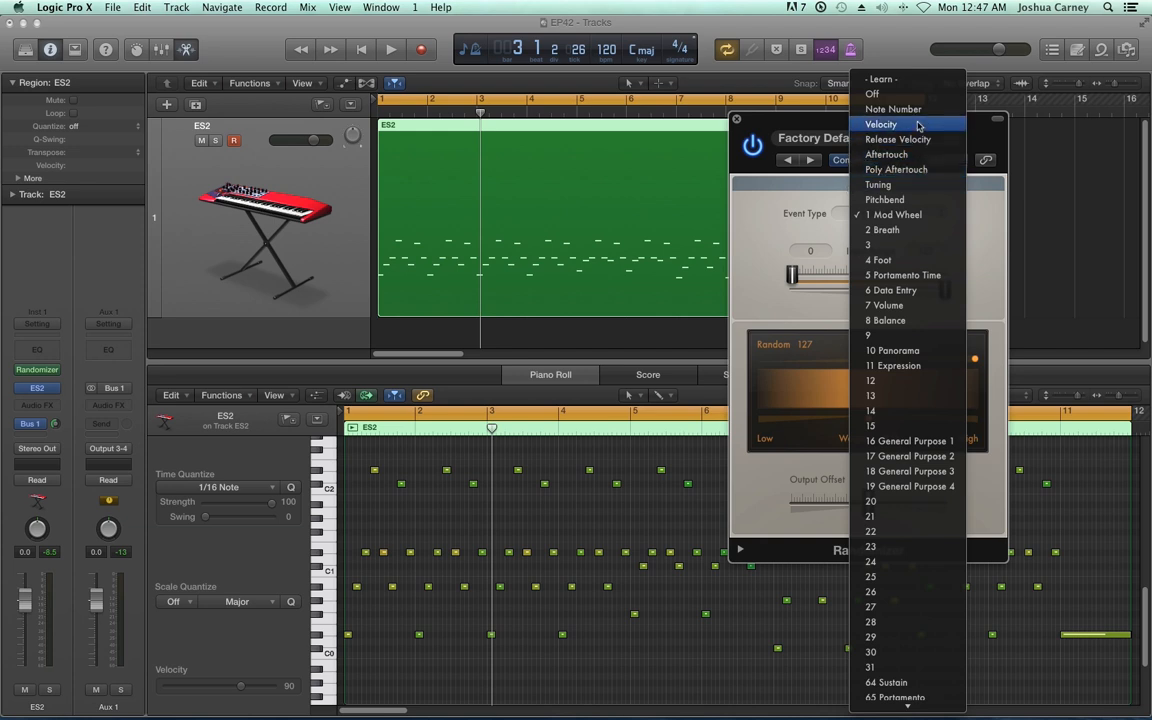
{"action": "left_click", "coordinate": [765, 219]}
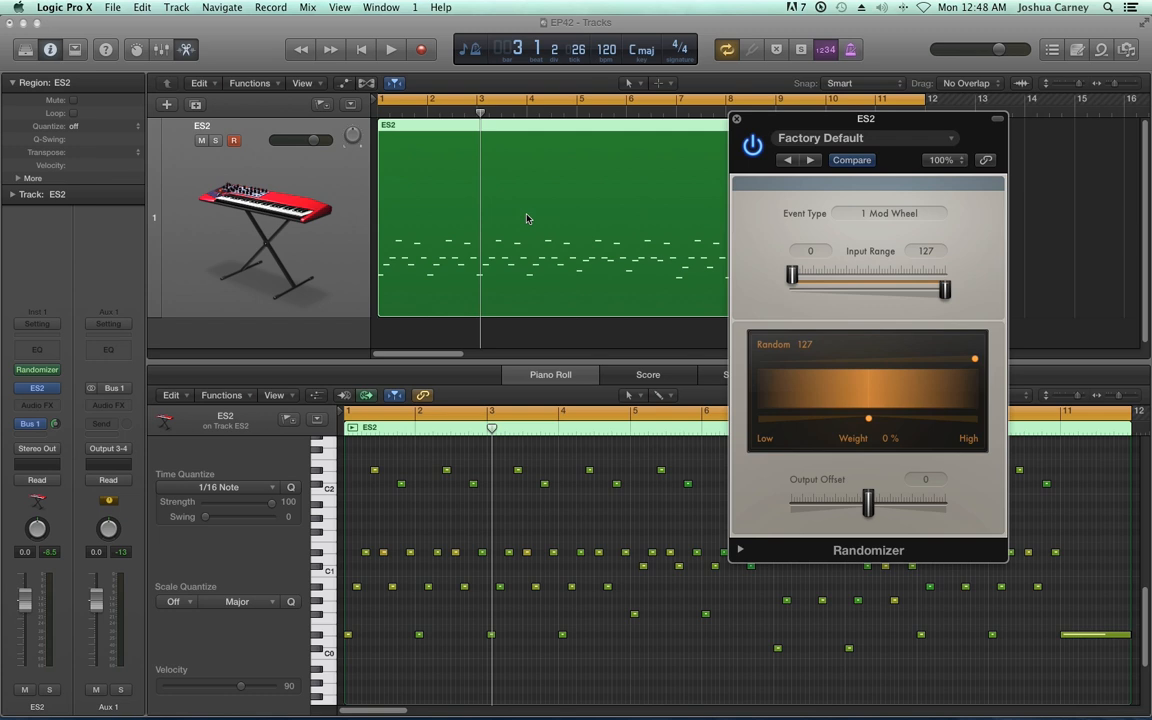
Step: Close and reopen the Randomizer window, and audition the region from bar 1
{"action": "left_click", "coordinate": [737, 119]}
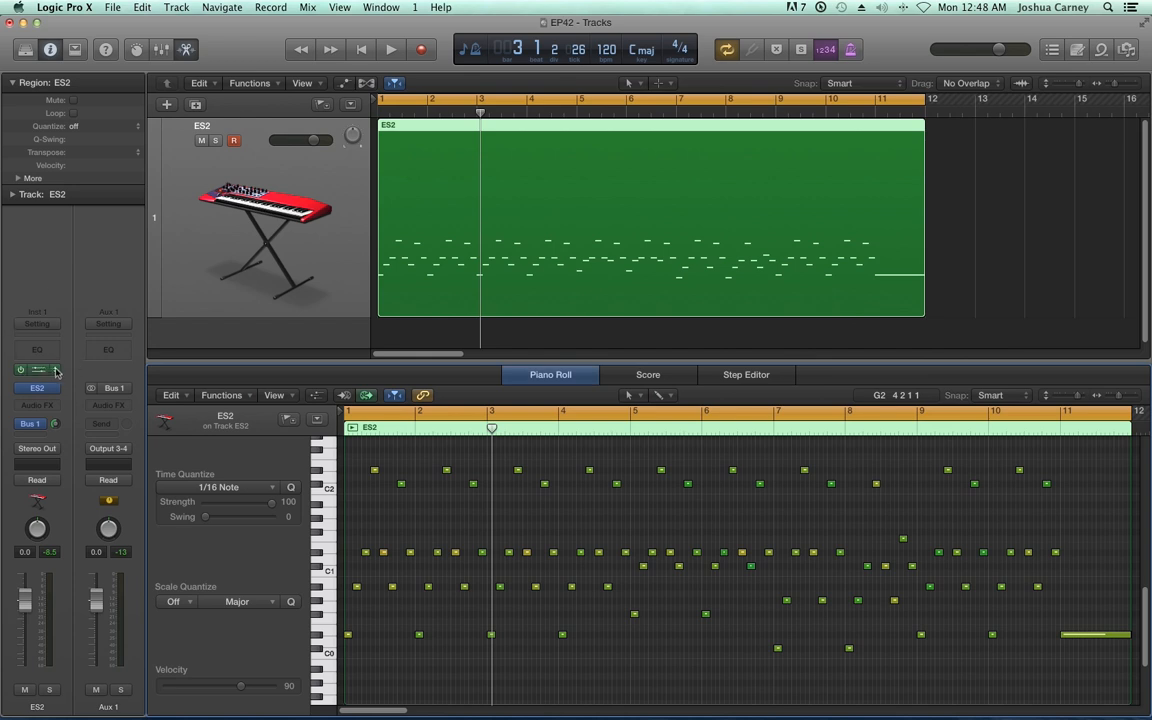
{"action": "left_click", "coordinate": [43, 371]}
{"action": "key", "text": "Return"}
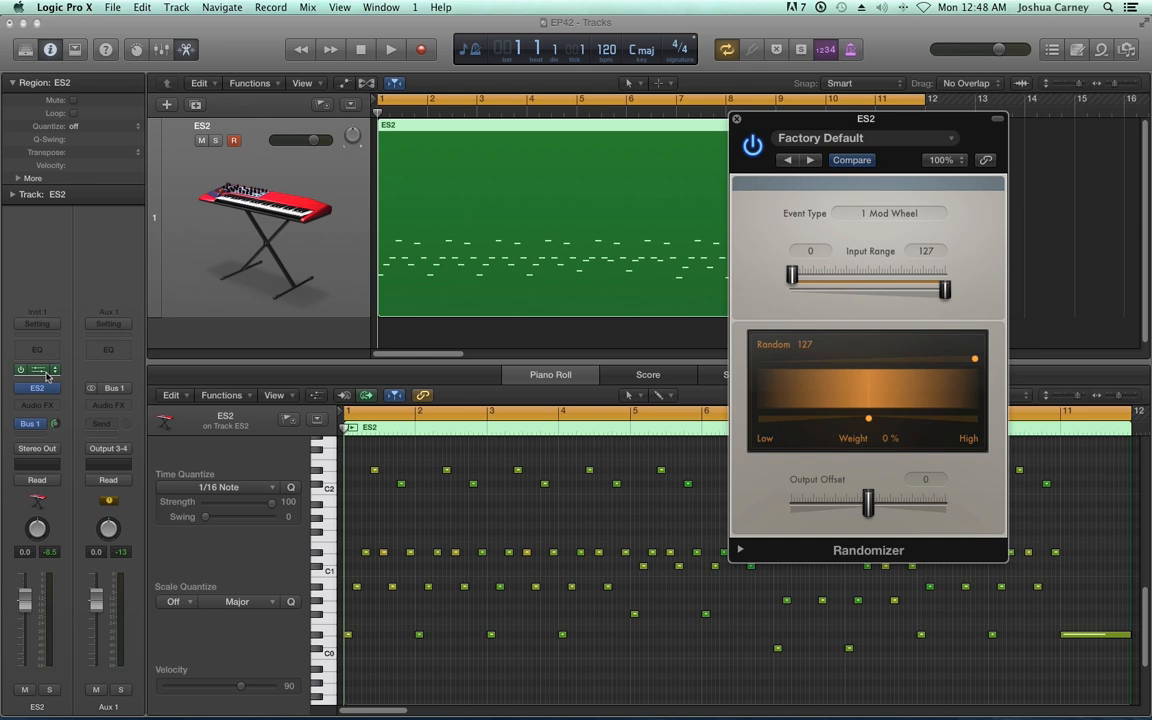
{"action": "key", "text": "space"}
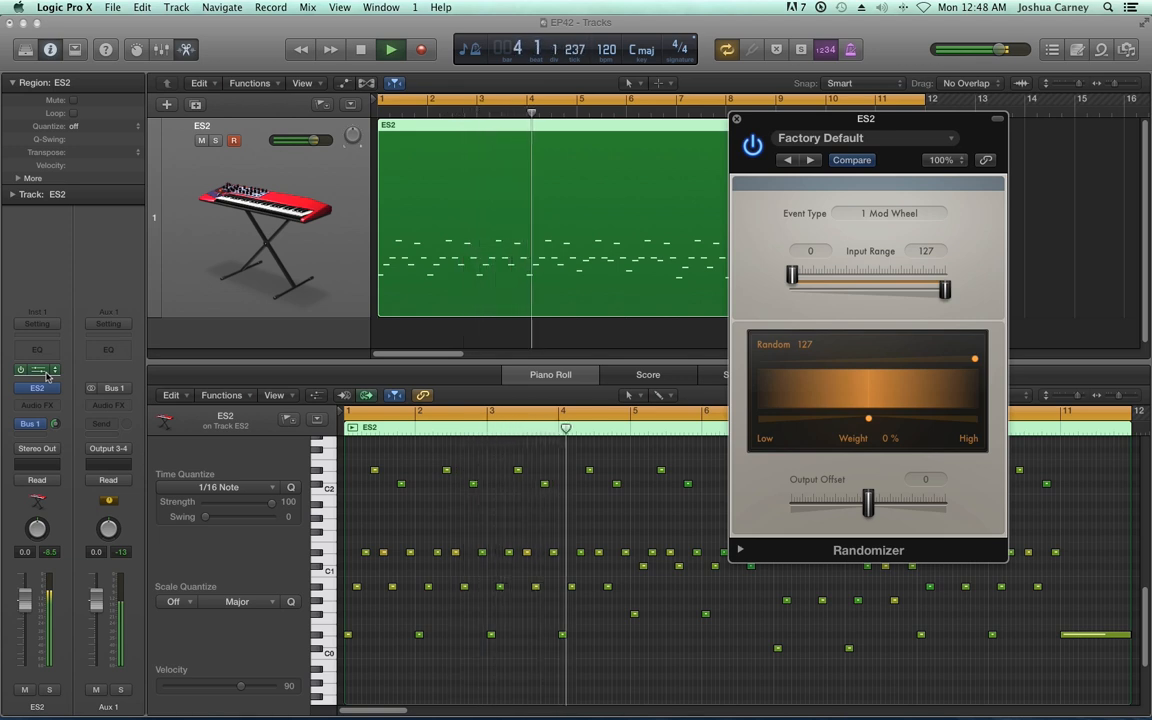
{"action": "key", "text": "space"}
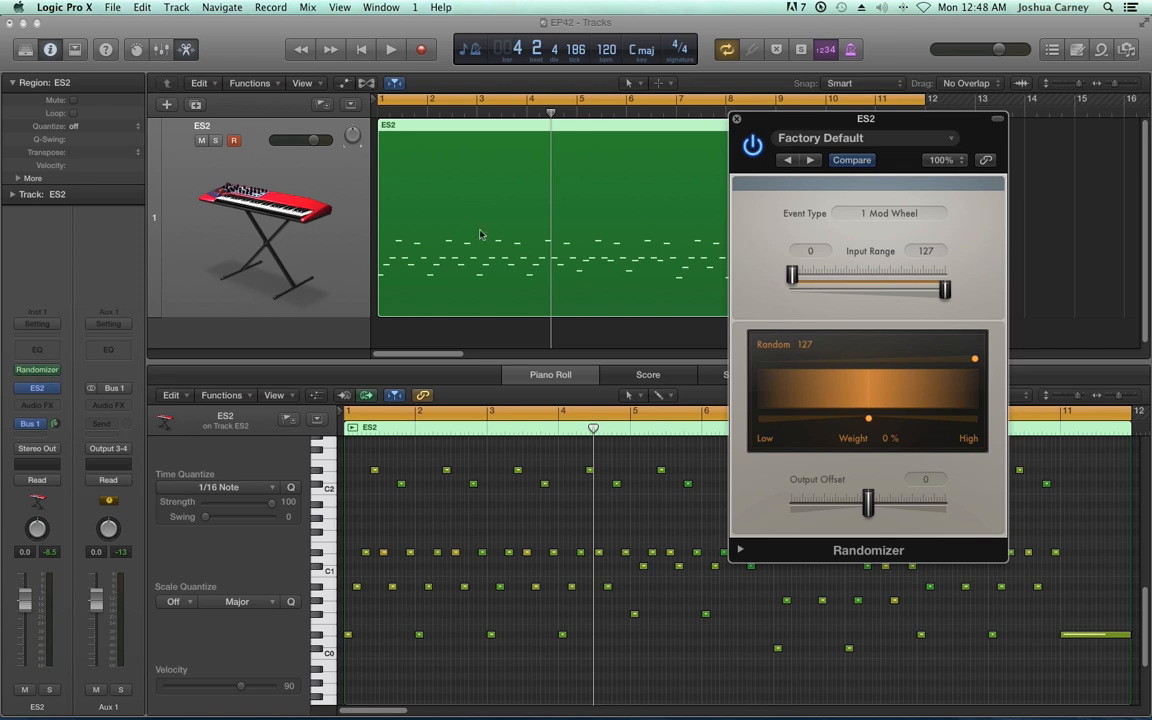
Step: Close the Randomizer window, deselect the ES2 region, and hide the Piano Roll editor
{"action": "left_click", "coordinate": [737, 119]}
{"action": "left_click", "coordinate": [994, 243]}
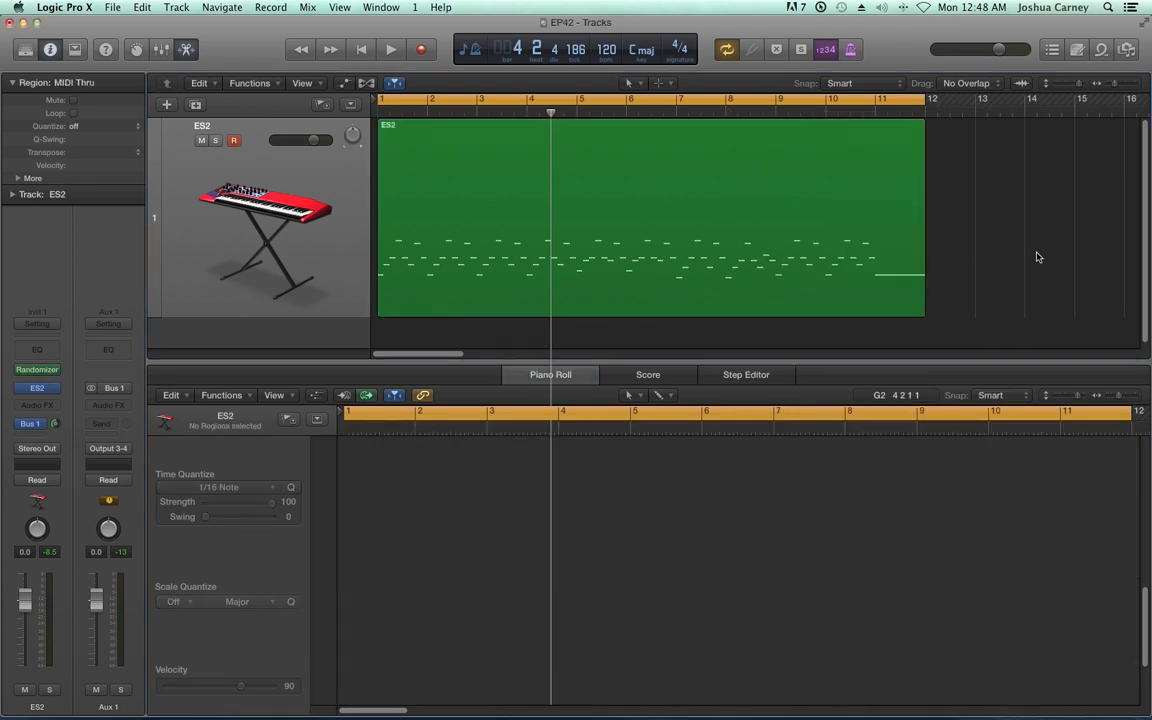
{"action": "key", "text": "e"}
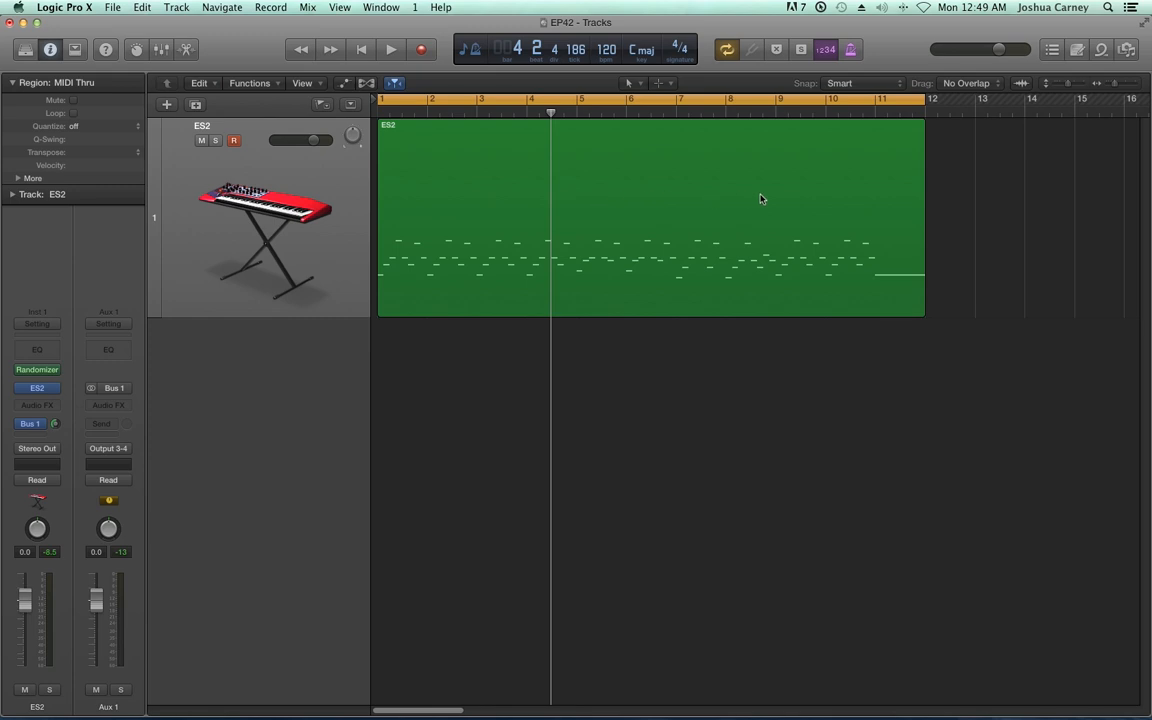
Step: Select the ES2 region and open it in a separate Step Editor window
{"action": "left_click", "coordinate": [612, 204]}
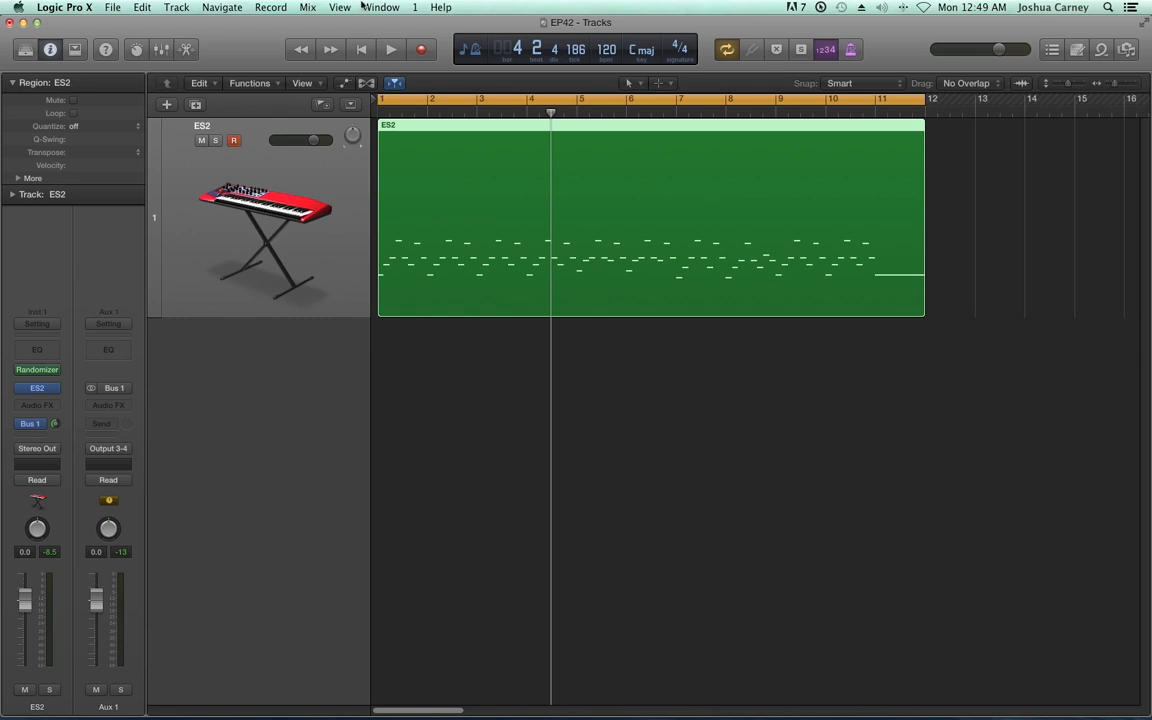
{"action": "left_click", "coordinate": [381, 7]}
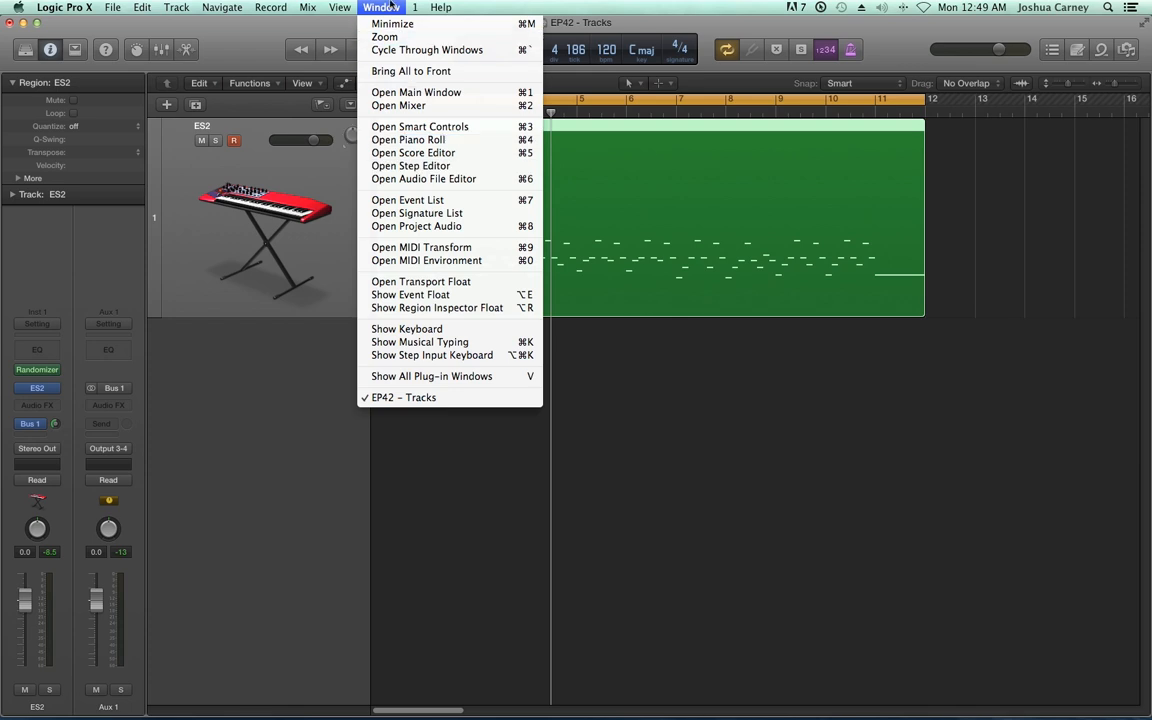
{"action": "key", "text": "alt"}
{"action": "left_click", "coordinate": [405, 175]}
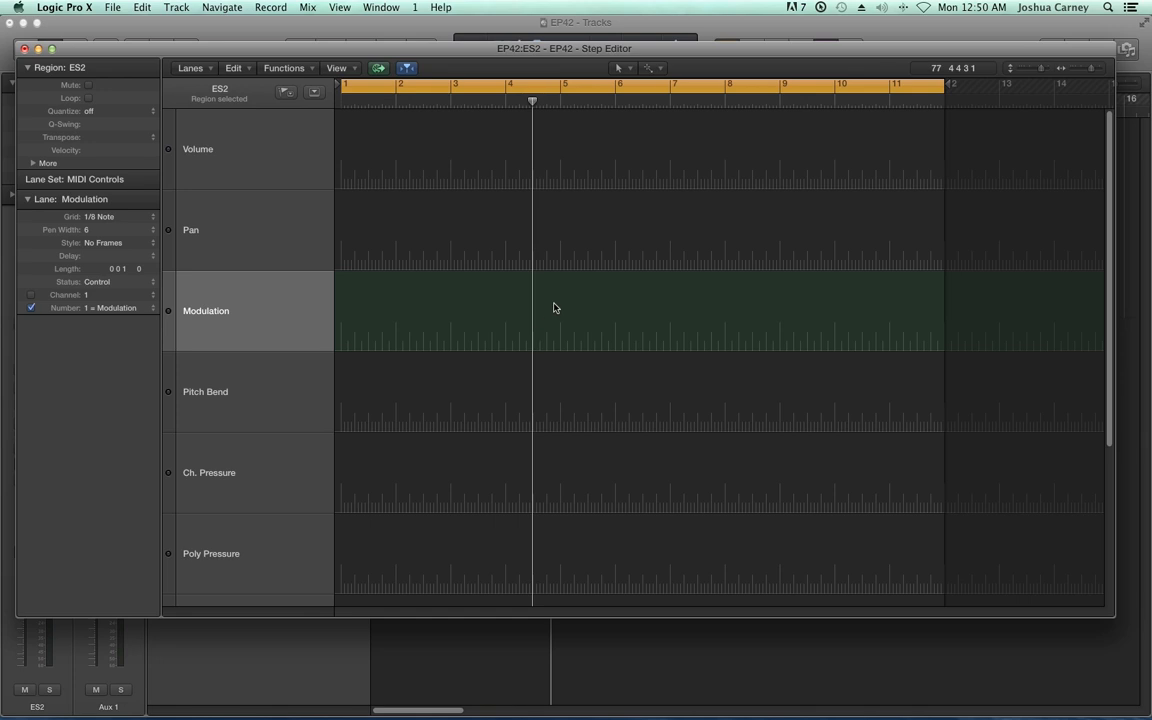
Step: With the Pencil Tool as the secondary tool, draw 1/8-note steps in the Modulation lane across bars 1 to 11
{"action": "left_click", "coordinate": [652, 68]}
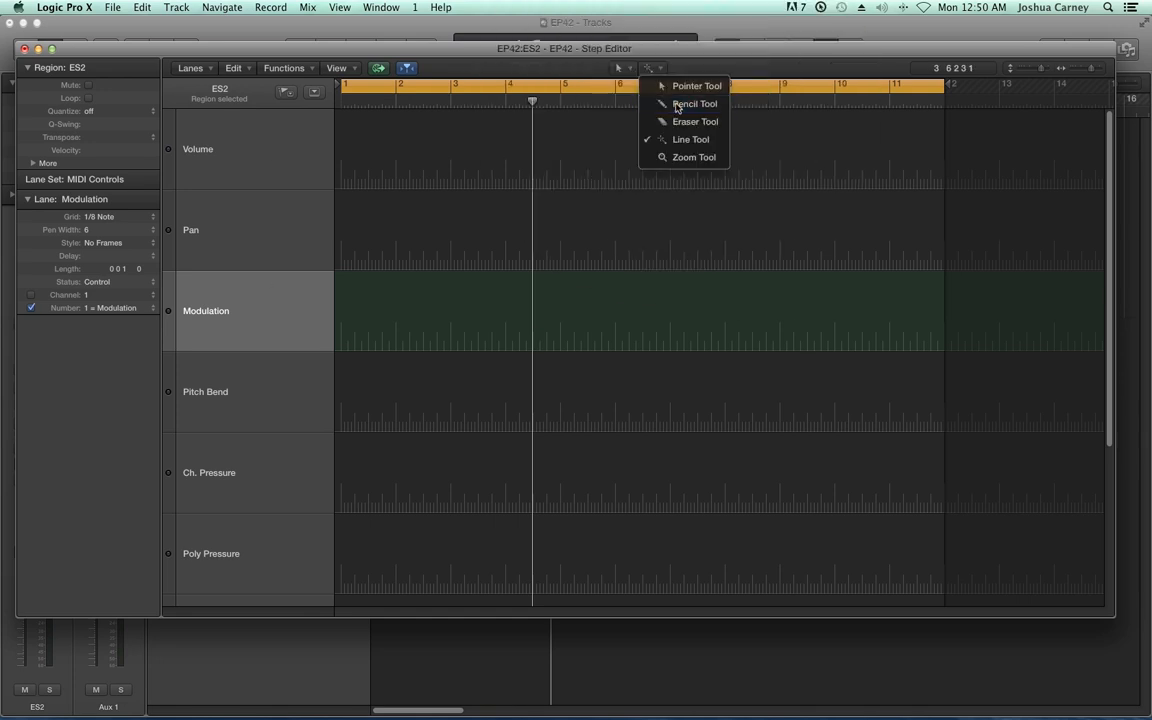
{"action": "left_click", "coordinate": [672, 103]}
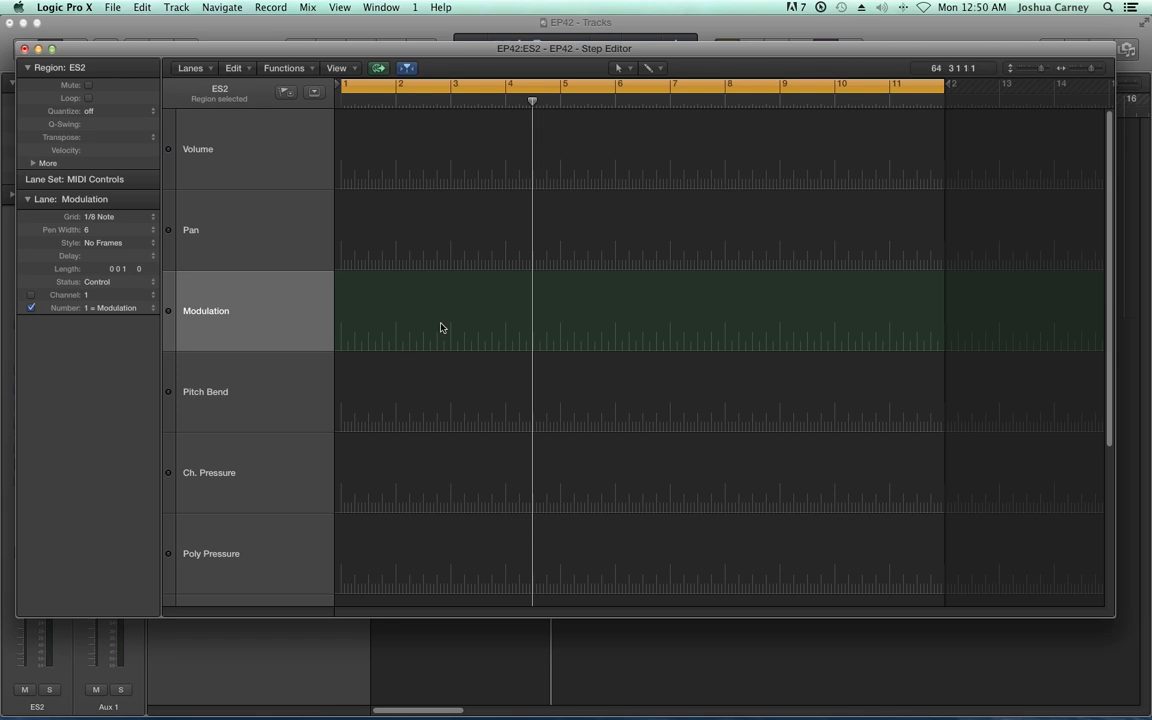
{"action": "left_click", "coordinate": [343, 300]}
{"action": "left_click_drag", "start_coordinate": [348, 303], "coordinate": [430, 301]}
{"action": "left_click_drag", "start_coordinate": [636, 301], "coordinate": [942, 302]}
{"action": "left_click", "coordinate": [941, 301]}
{"action": "left_click_drag", "start_coordinate": [631, 304], "coordinate": [422, 302]}
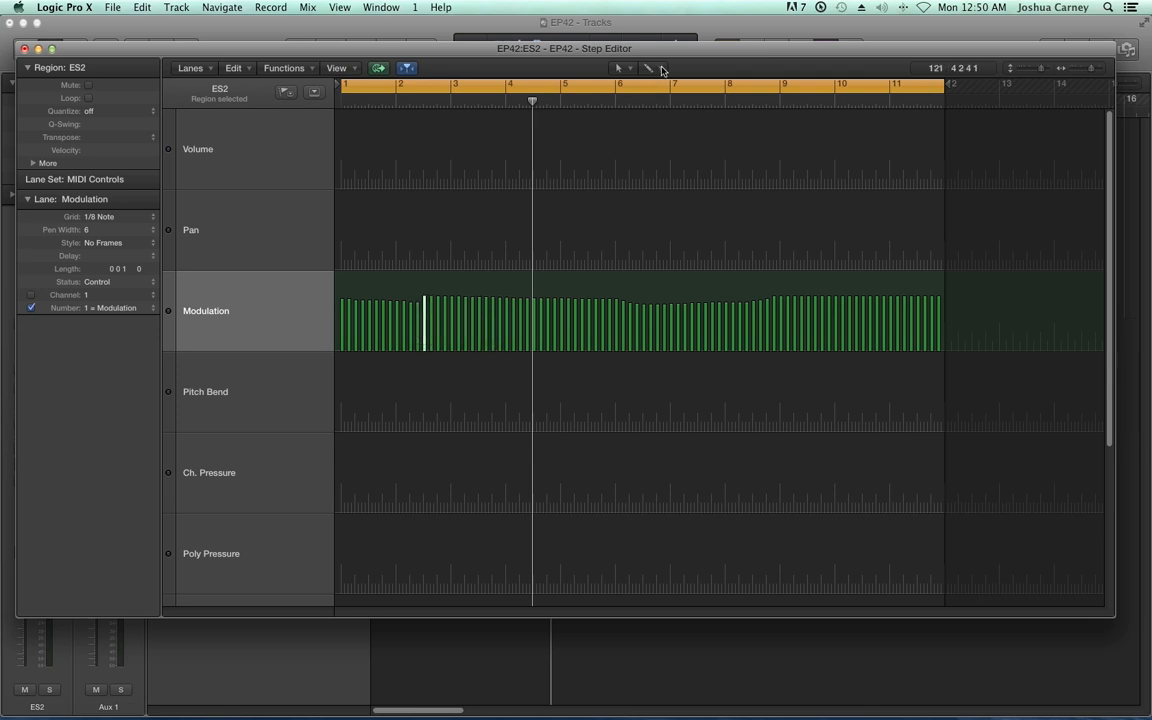
Step: Even out the Modulation steps with a straight Line Tool stroke across the whole region, and close the Step Editor
{"action": "left_click", "coordinate": [658, 68]}
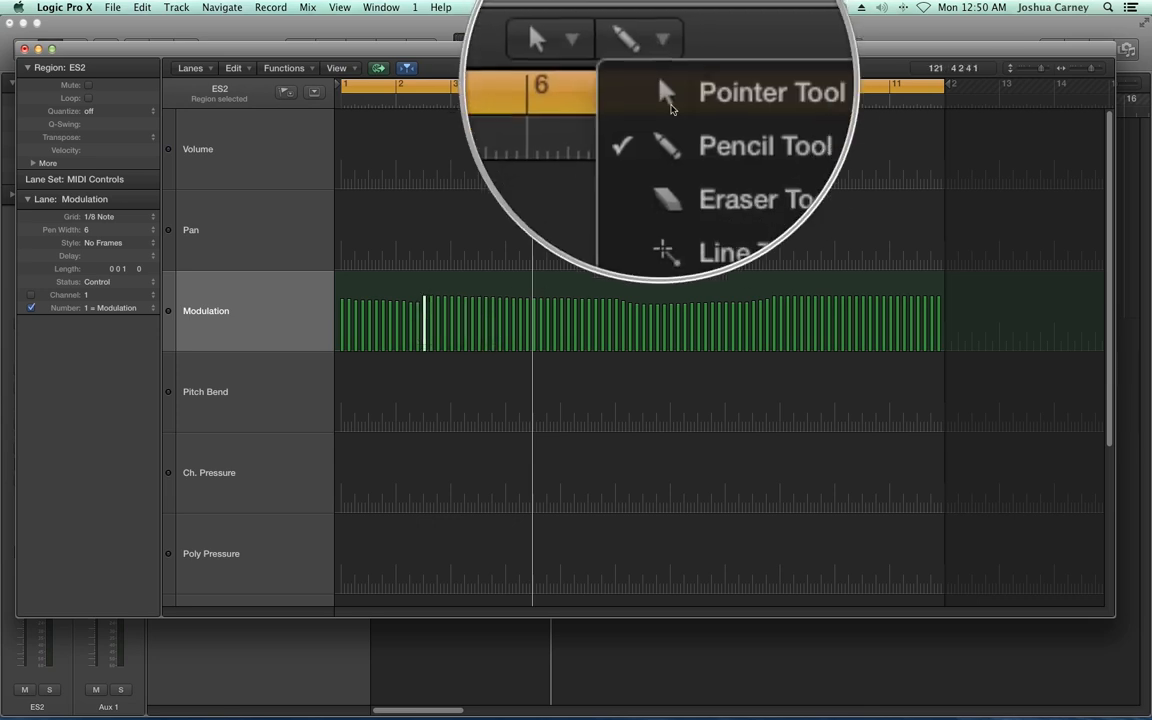
{"action": "left_click", "coordinate": [684, 149]}
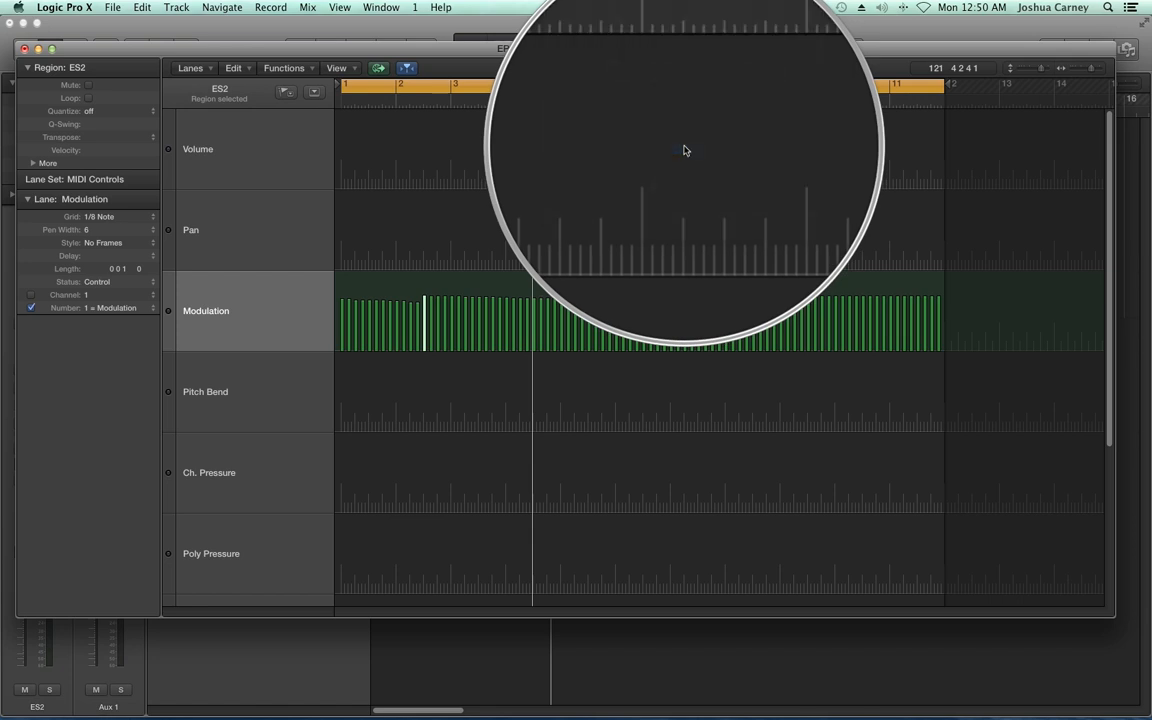
{"action": "left_click", "coordinate": [340, 301]}
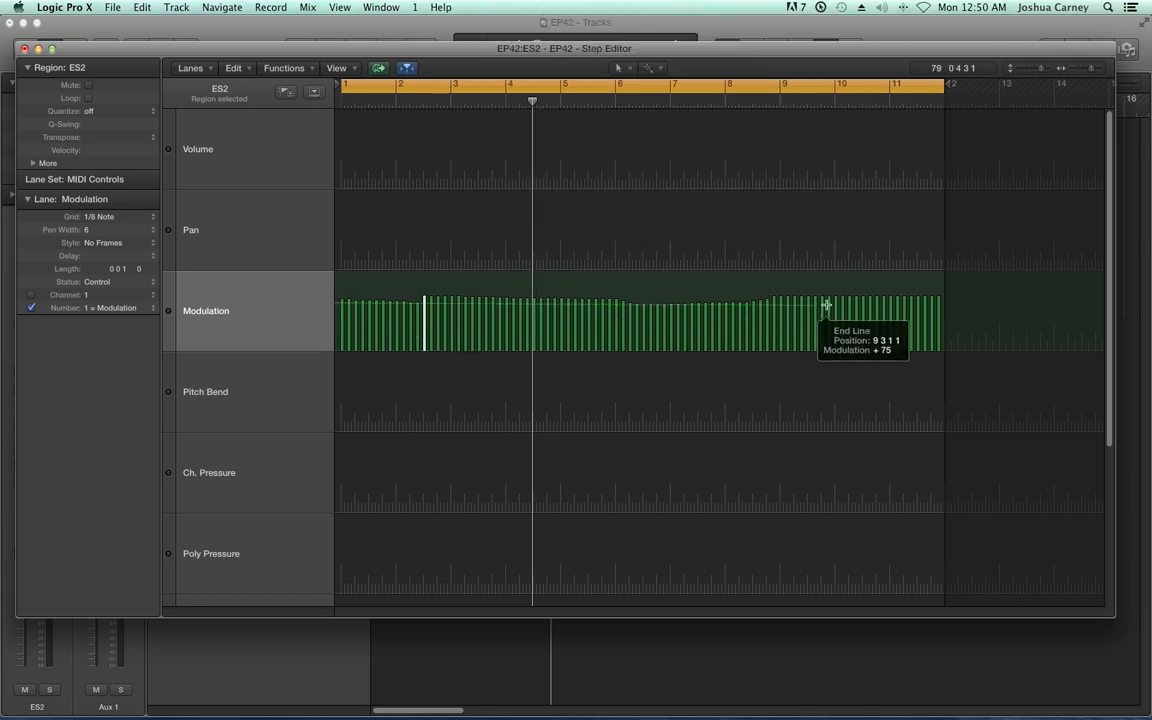
{"action": "left_click", "coordinate": [982, 301]}
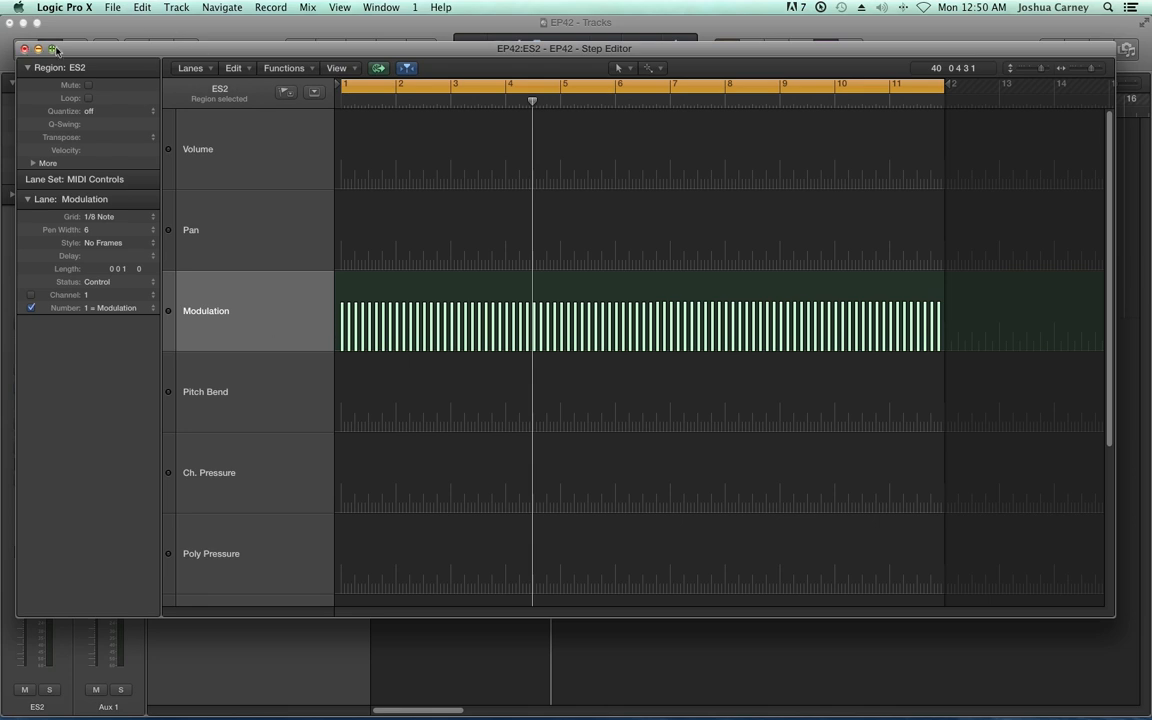
{"action": "left_click", "coordinate": [23, 47]}
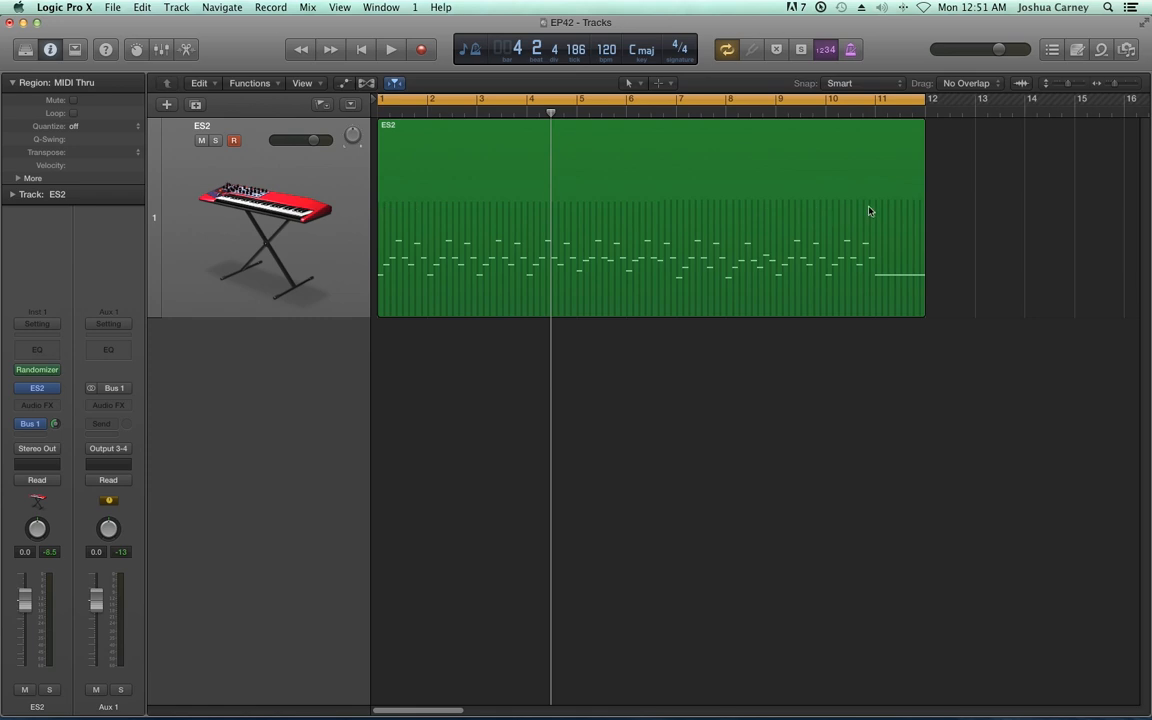
Step: Audition the ES2 region twice from bar 1 with the Randomizer bypassed
{"action": "key", "text": "Return"}
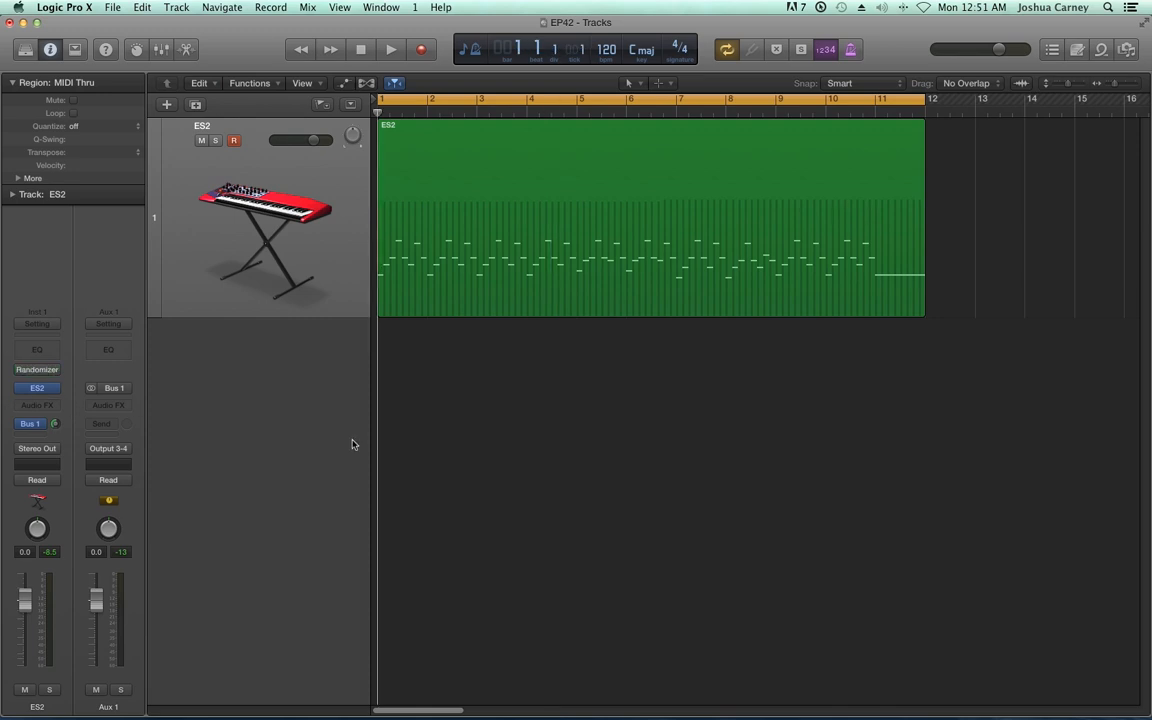
{"action": "key", "text": "space"}
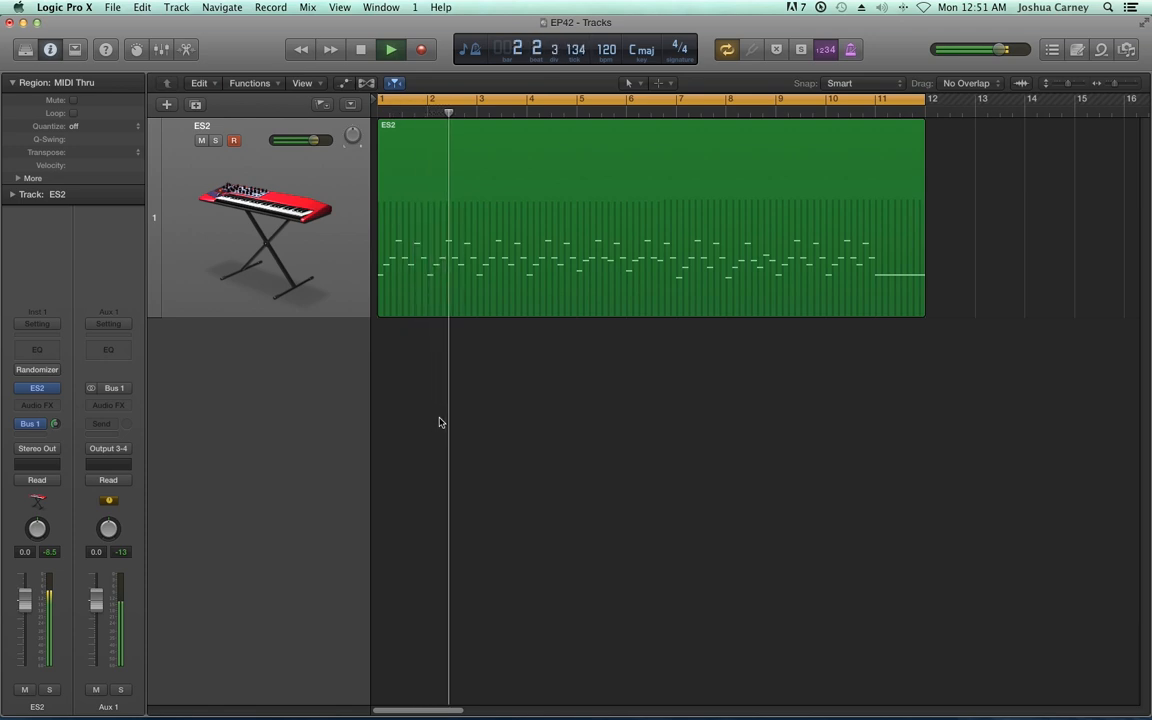
{"action": "key", "text": "space"}
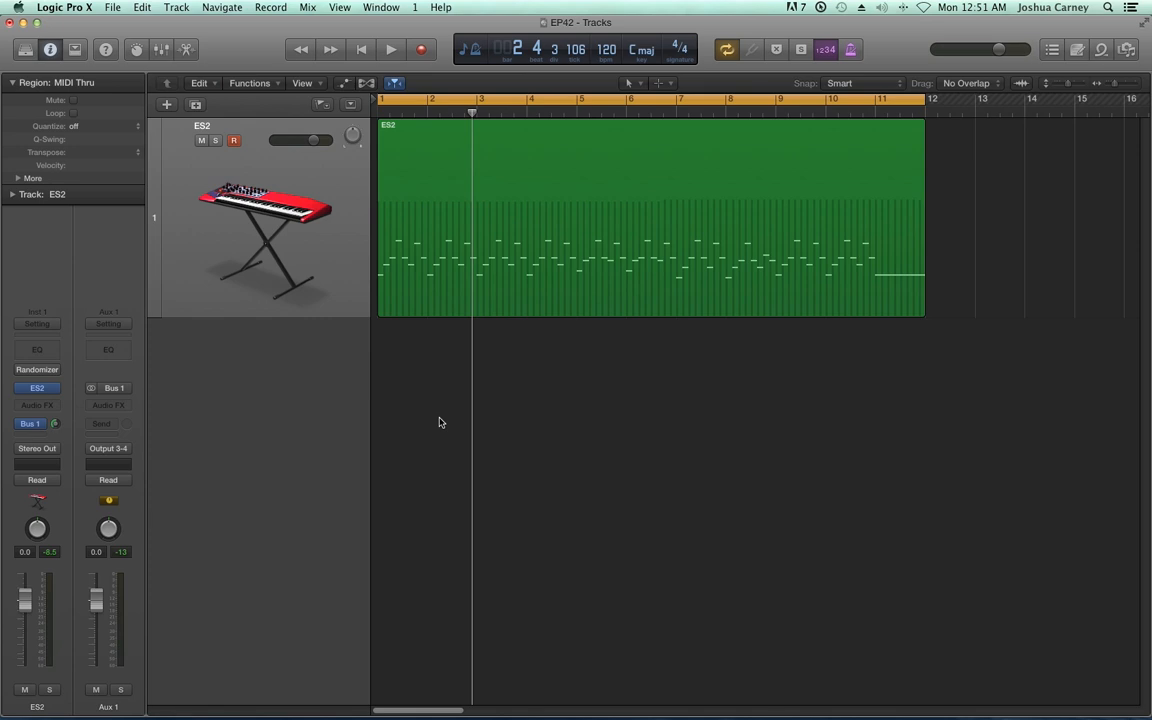
{"action": "key", "text": "Return"}
{"action": "key", "text": "space"}
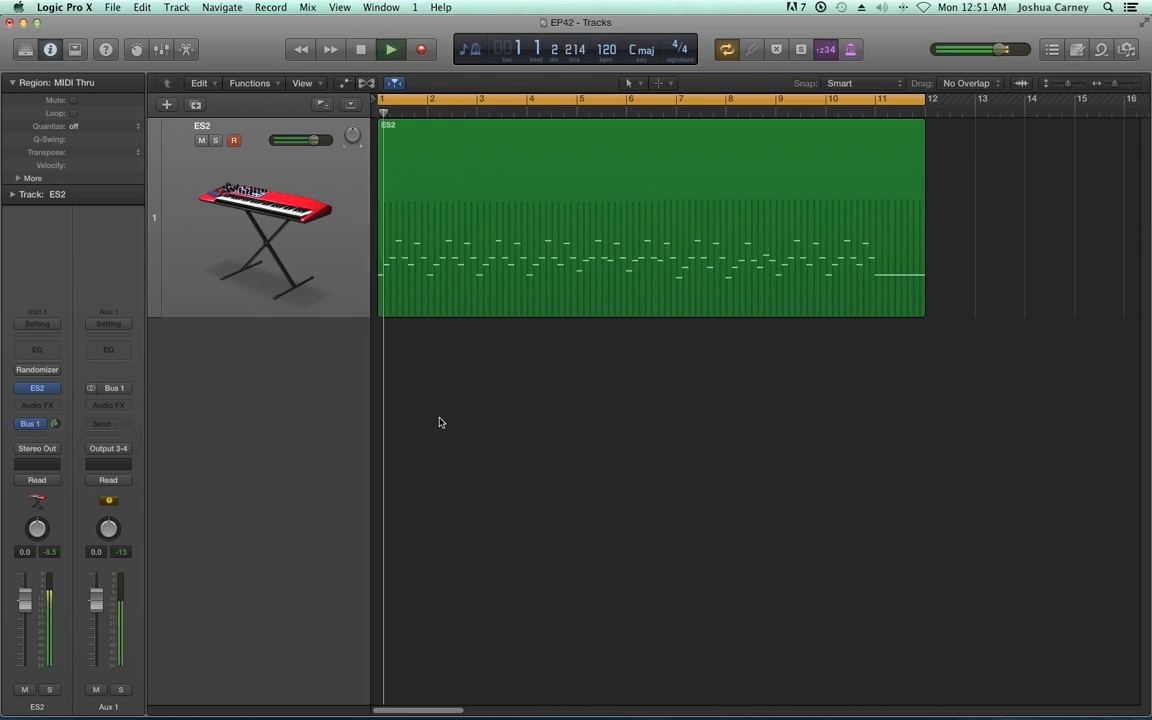
{"action": "key", "text": "space"}
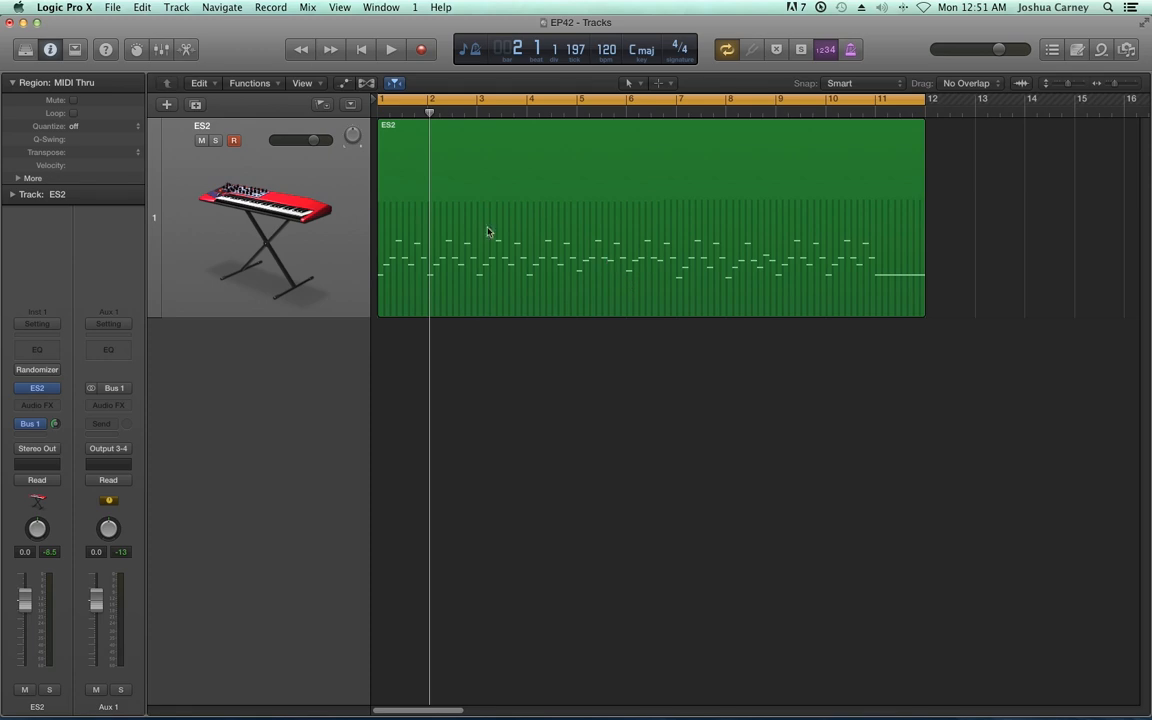
Step: Open the active Randomizer in front of the ES2 region, and set Random to 105 and Weight to -24 %
{"action": "left_click", "coordinate": [37, 370]}
{"action": "left_click_drag", "start_coordinate": [907, 121], "coordinate": [684, 233]}
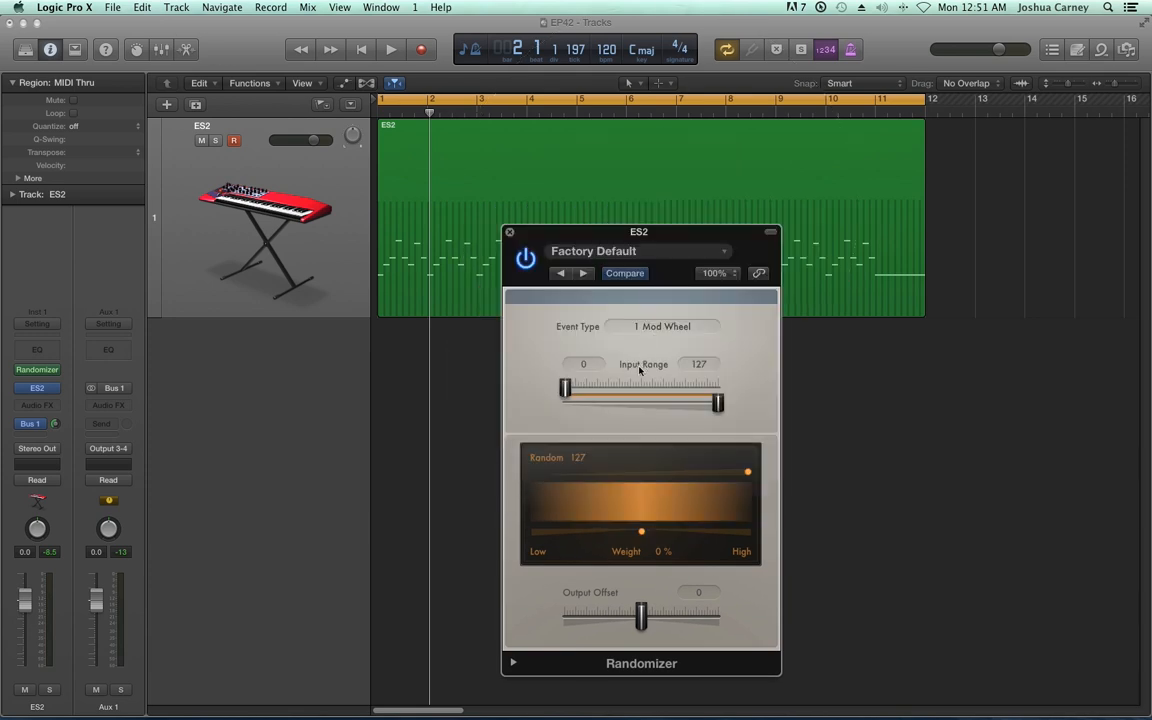
{"action": "left_click_drag", "start_coordinate": [738, 487], "coordinate": [713, 487]}
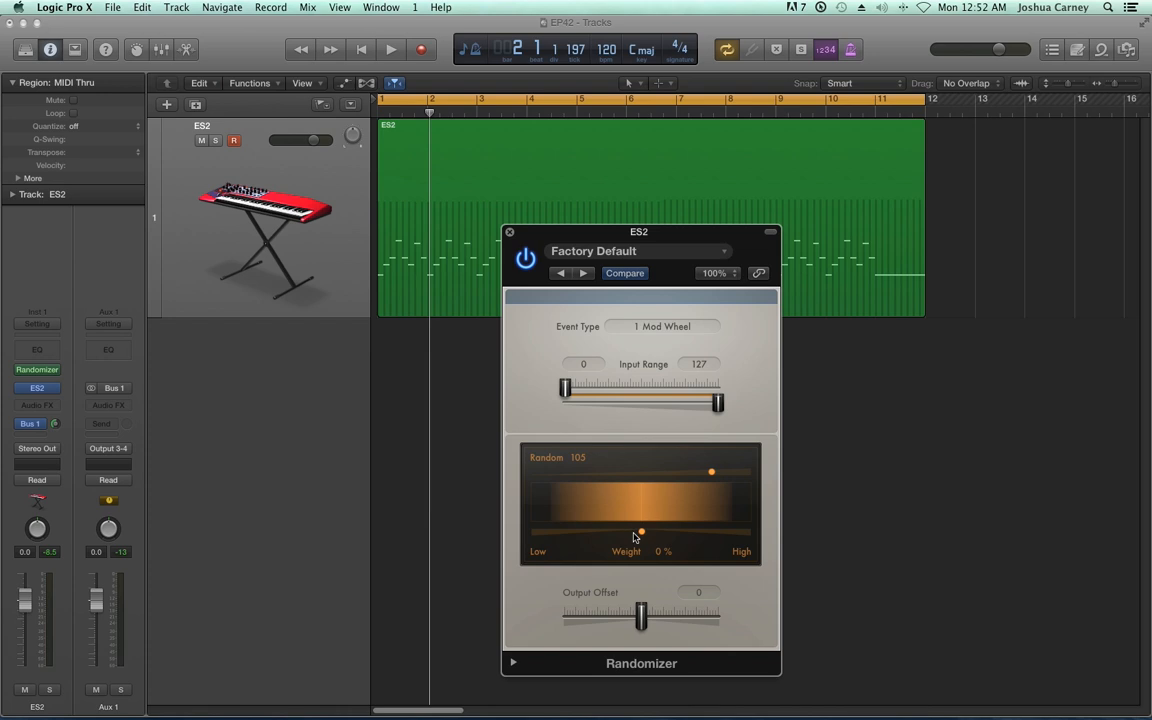
{"action": "left_click_drag", "start_coordinate": [640, 537], "coordinate": [615, 545]}
Step: Audition the adjusted Randomizer settings on the ES2 region from bar 1, and stop playback
{"action": "key", "text": "Return"}
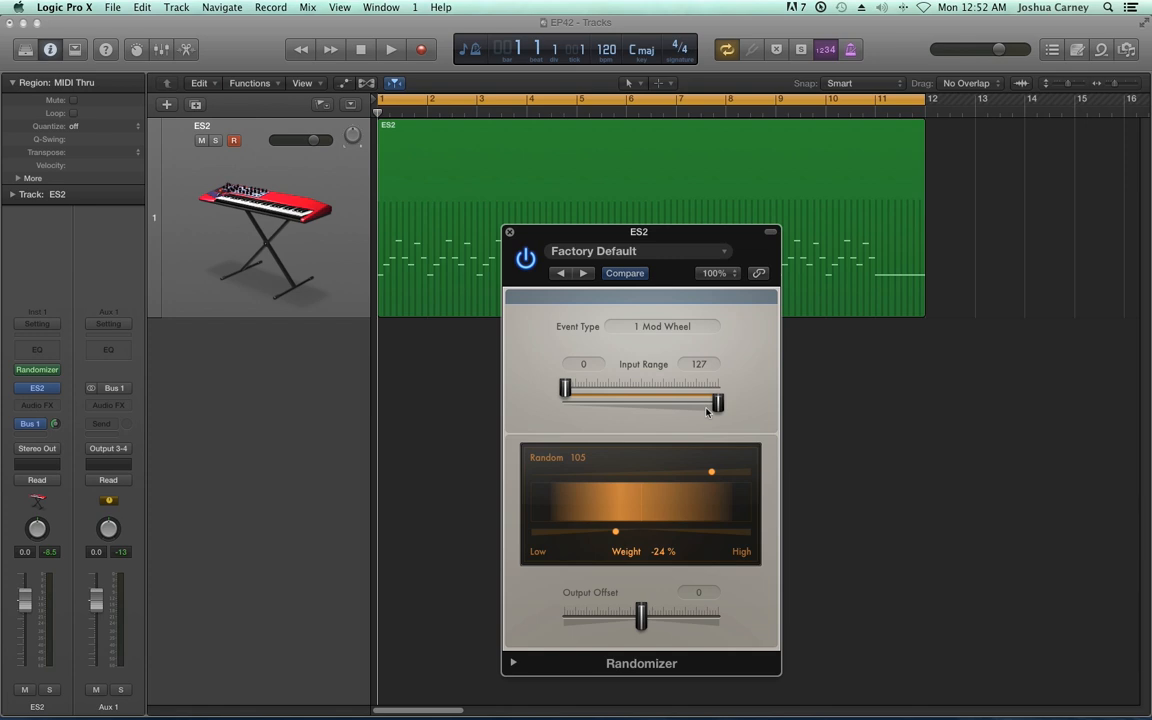
{"action": "key", "text": "space"}
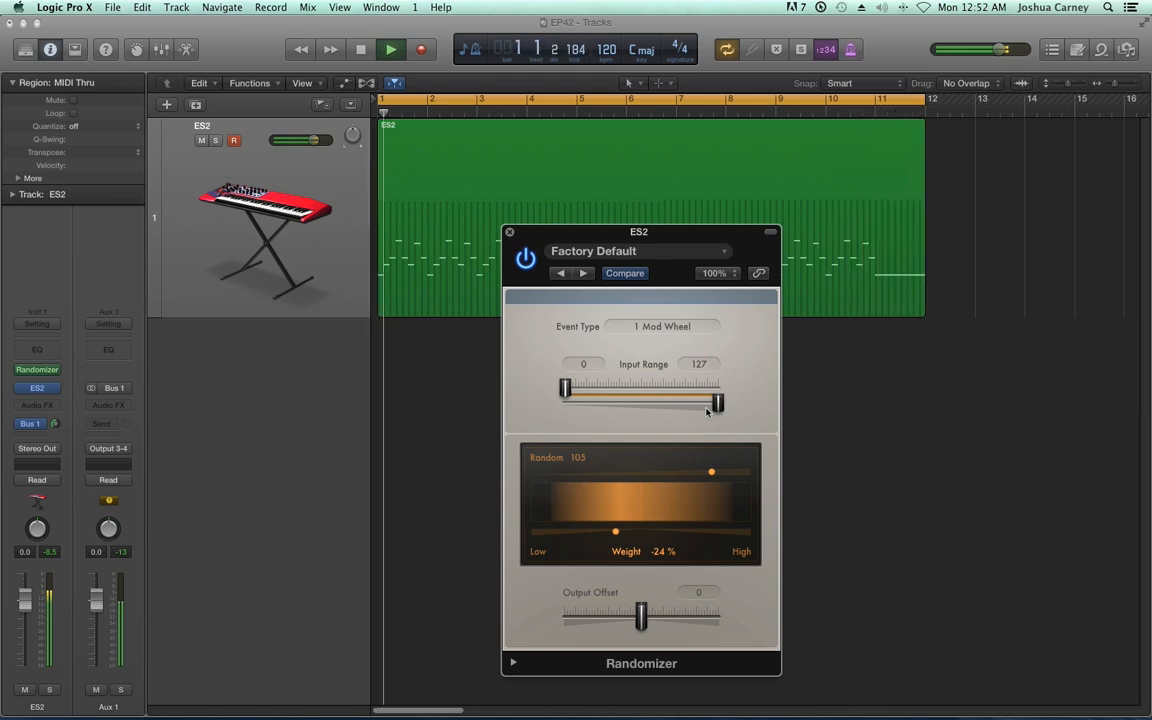
{"action": "key", "text": "space"}
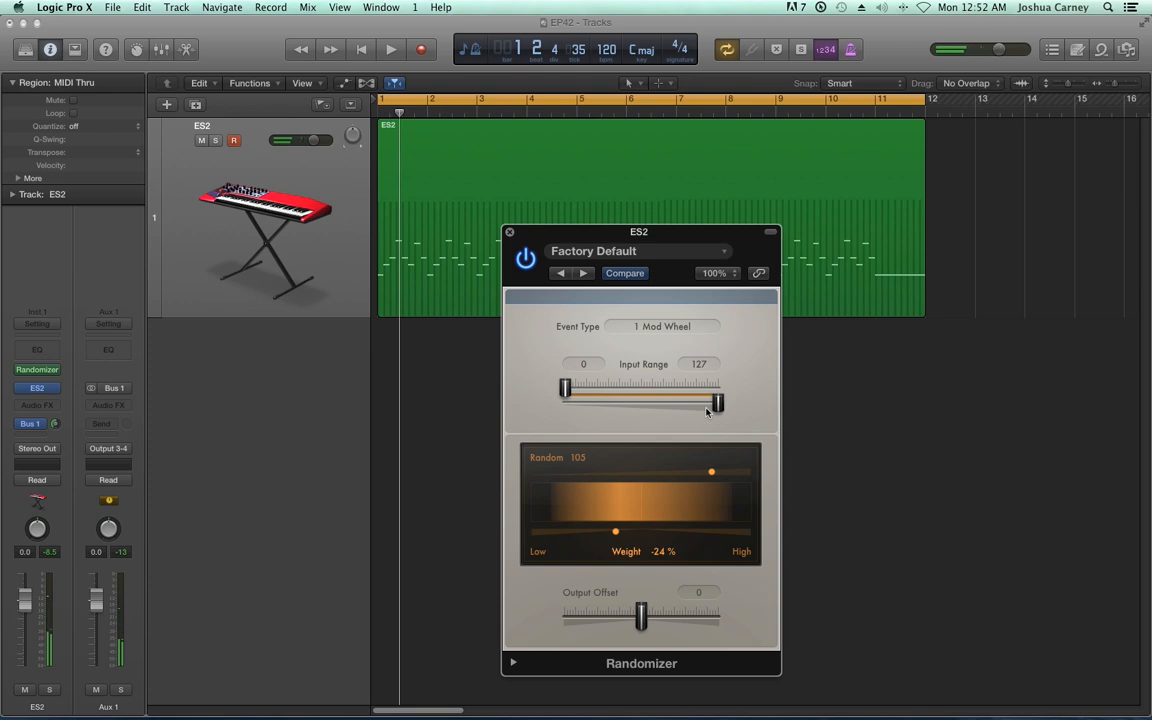